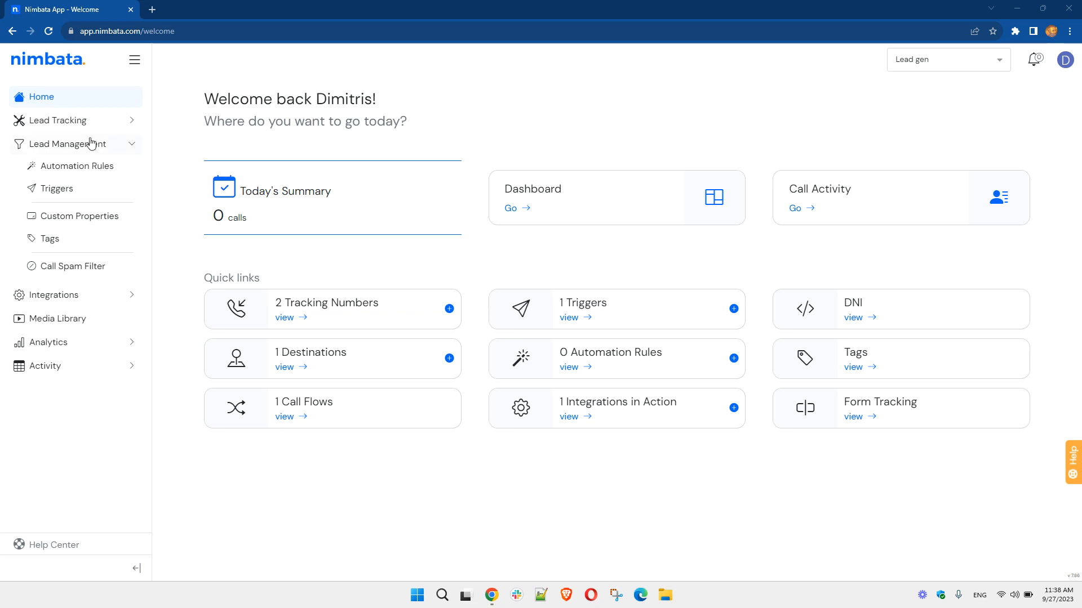
- Start a new lead management trigger with the friendly name "Calls over 3 minutes"
left_click(63, 199)
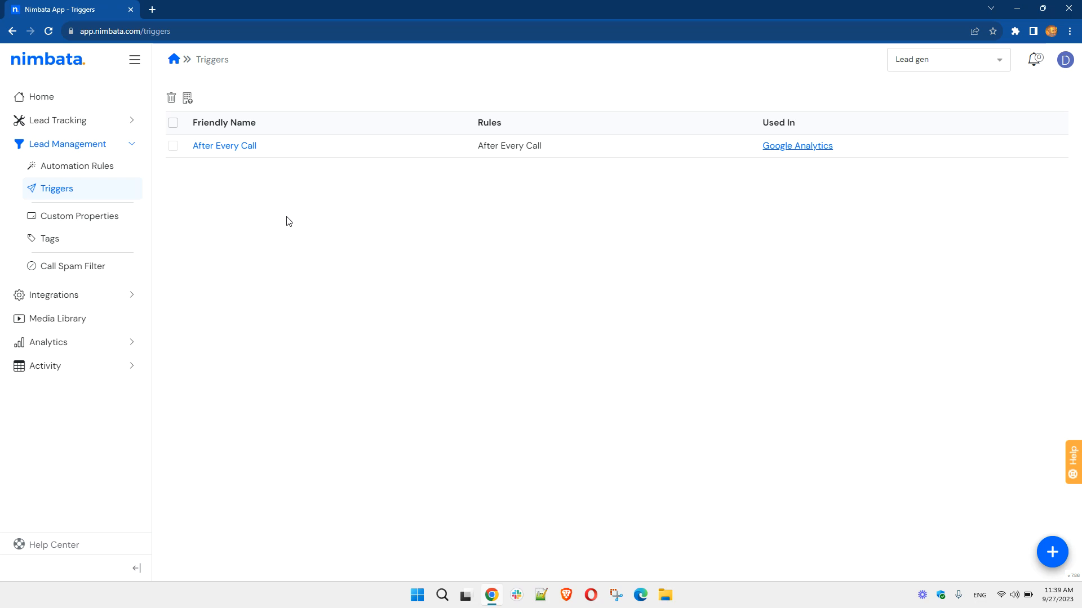
left_click(1052, 552)
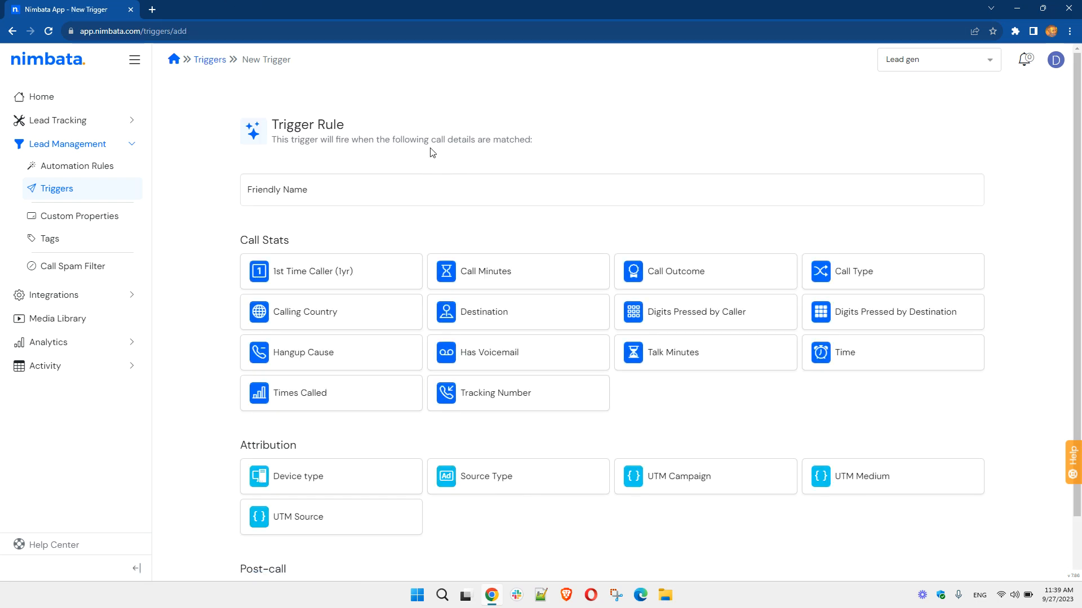
left_click(353, 192)
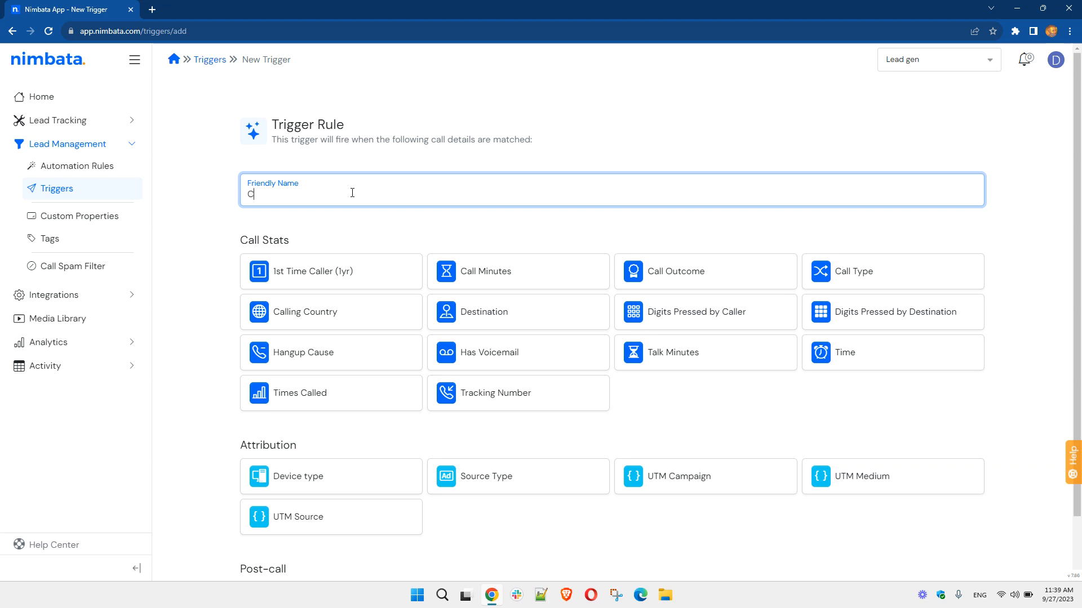
type("Calls over 3 minutes")
scroll(529, 241, "down", 2)
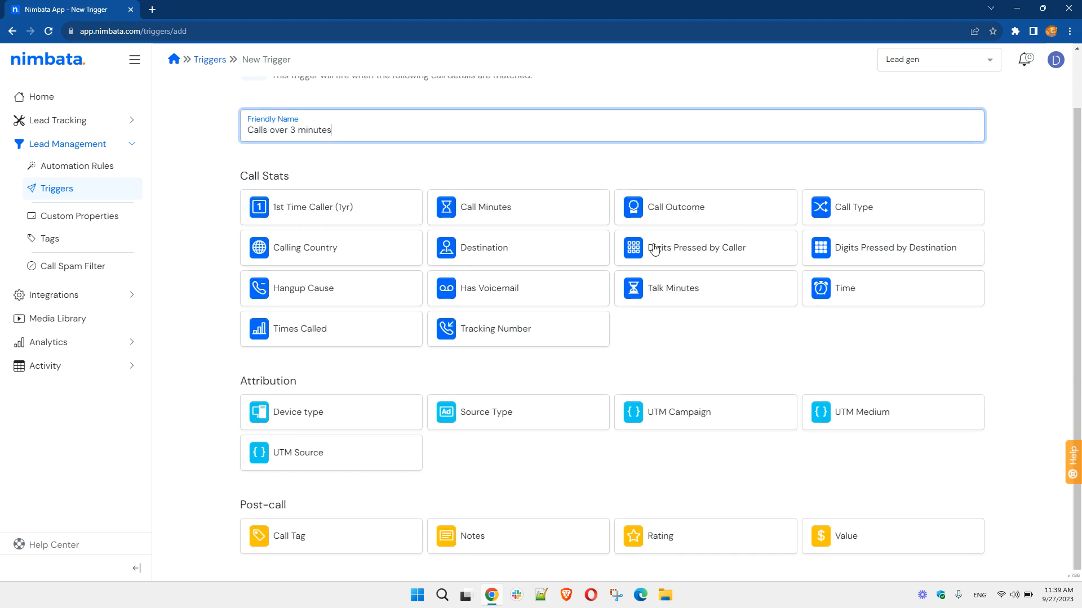
scroll(513, 316, "up", 2)
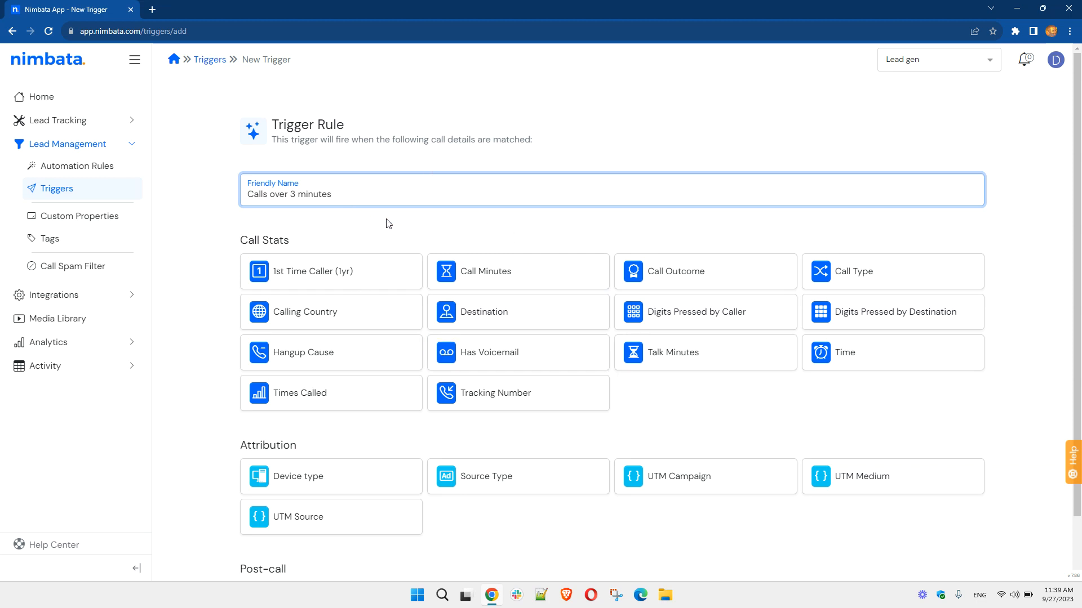
- Add a Call Minutes condition of more than 120 to the trigger and save it
left_click(491, 276)
left_click(500, 299)
left_click(487, 327)
left_click(487, 326)
type("120")
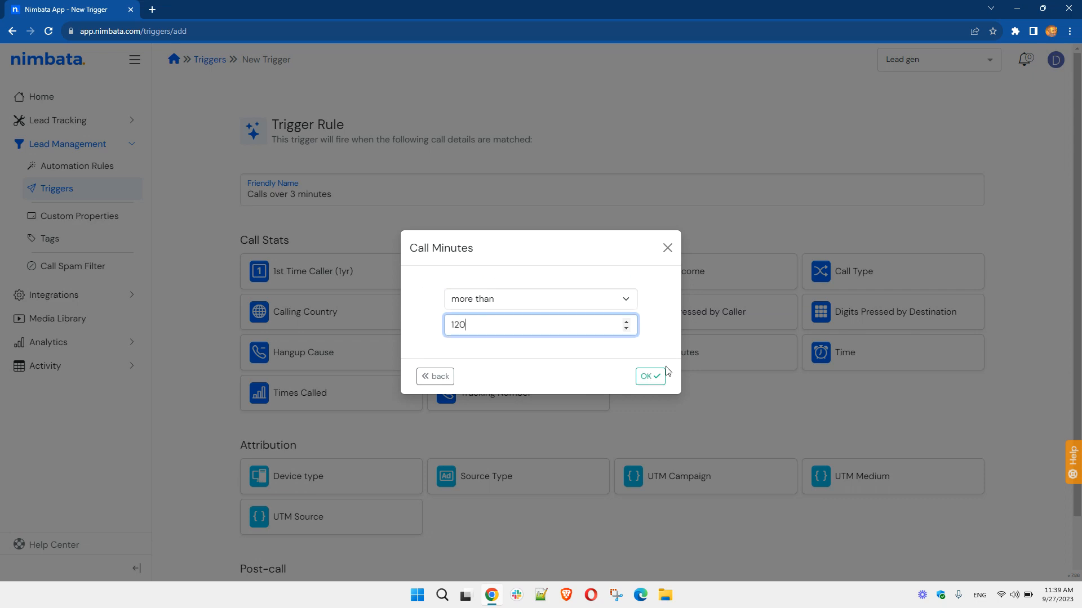
left_click(654, 375)
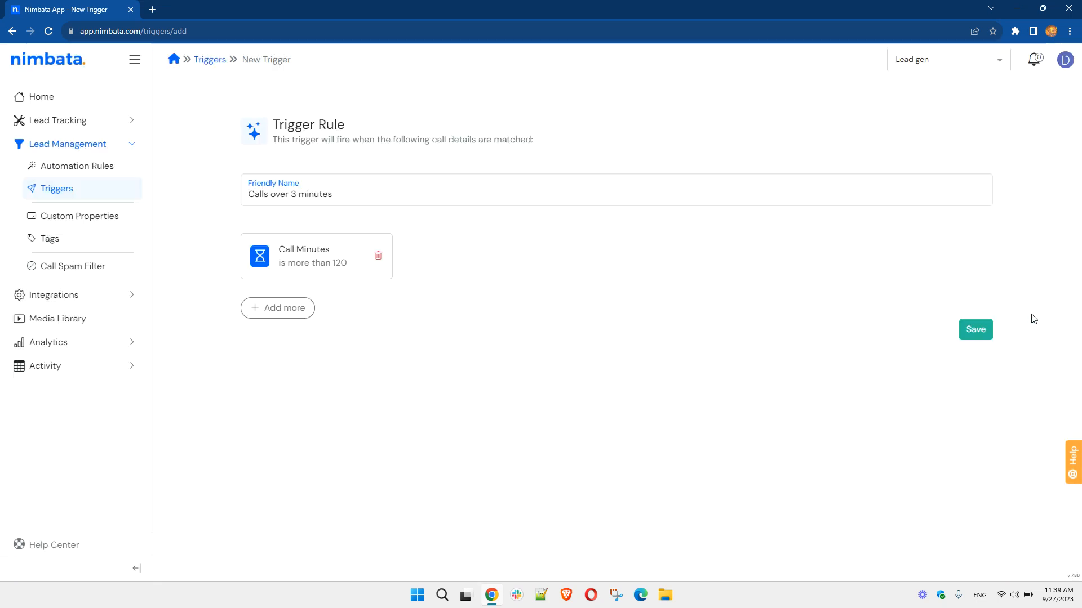
left_click(983, 335)
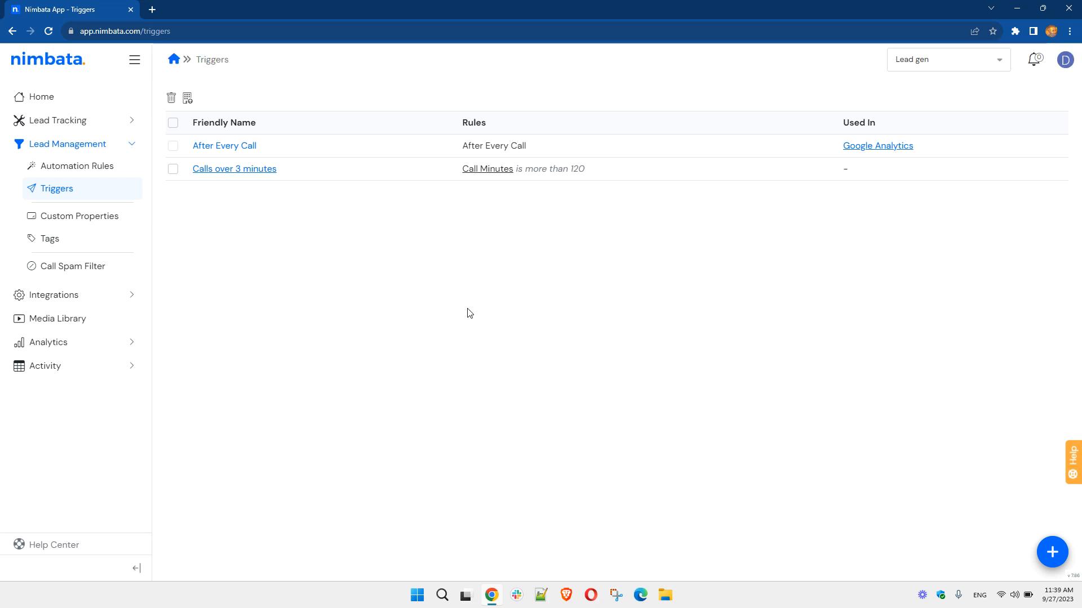
- Add a new event to the Google Analytics integration and view the triggers available for it
left_click(78, 296)
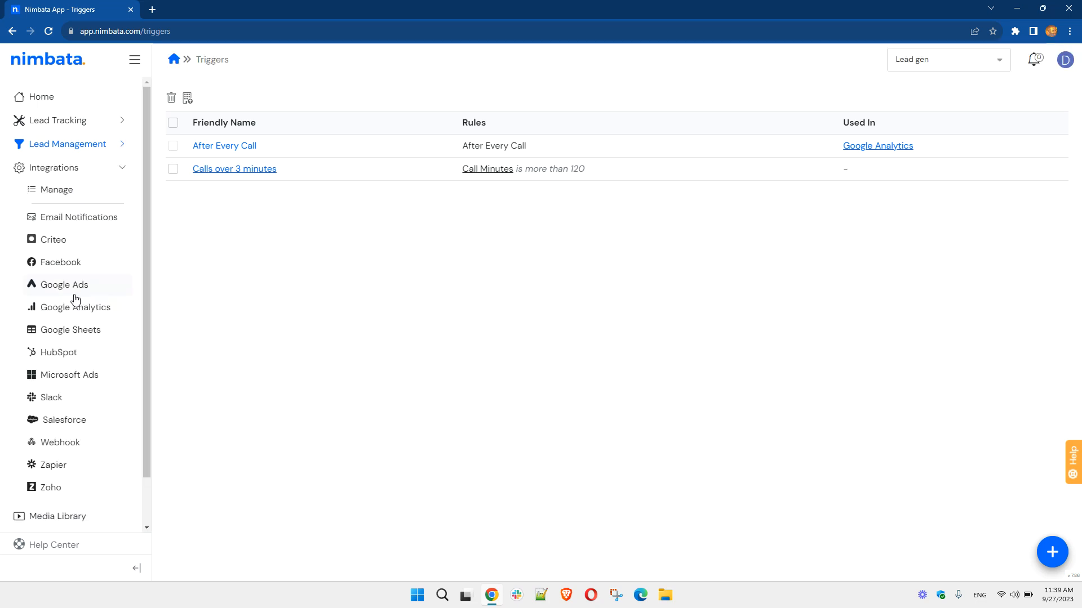
left_click(84, 309)
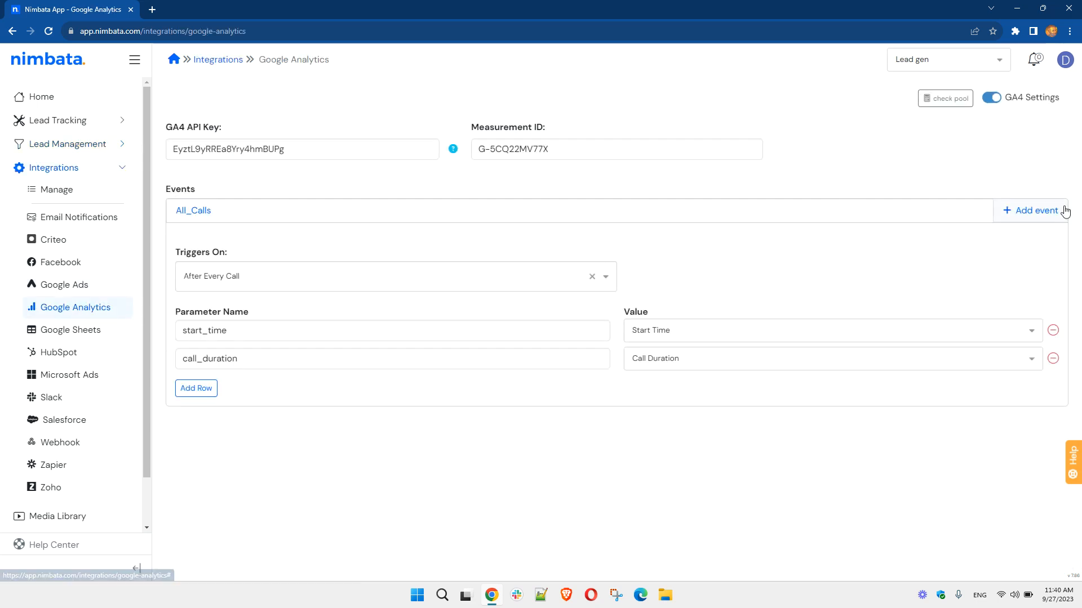
left_click(1044, 211)
left_click(423, 284)
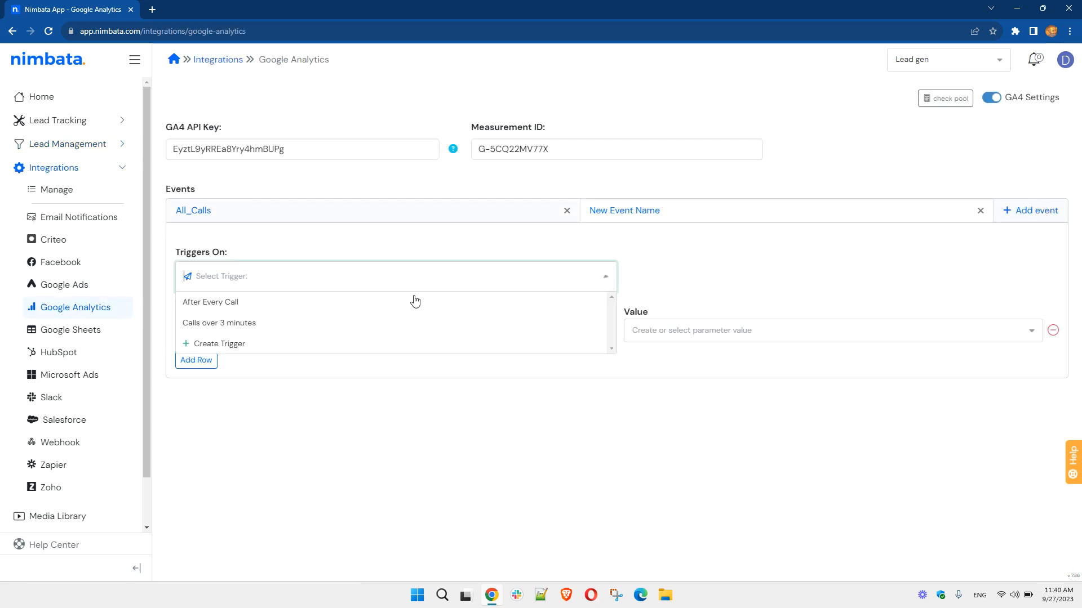
left_click(887, 259)
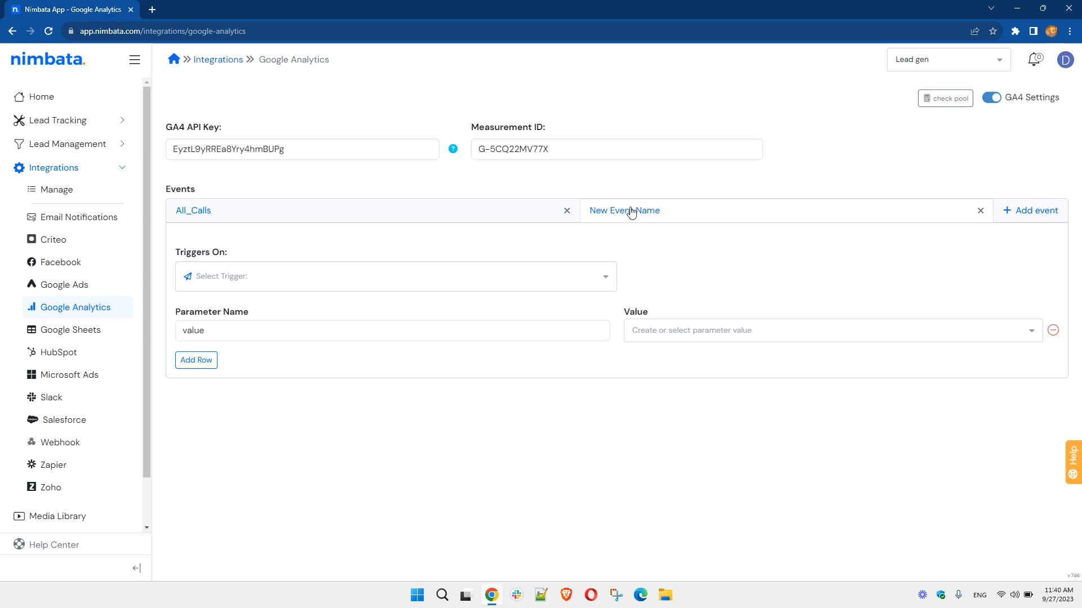
- Select "Calls over 3 minutes" as the Calls trigger in the Email Notifications integration
left_click(76, 217)
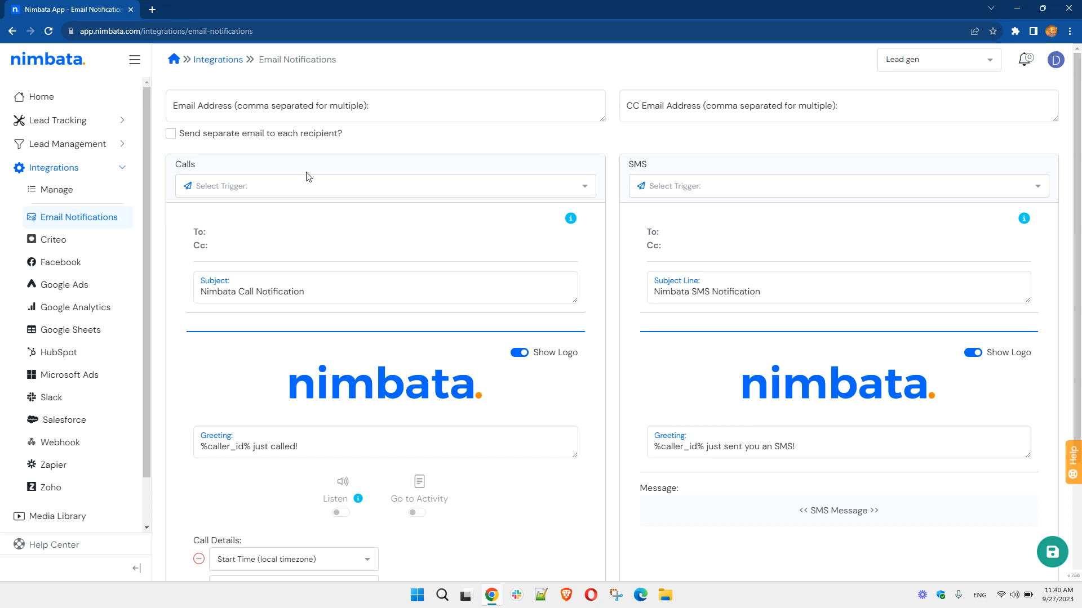
left_click(226, 191)
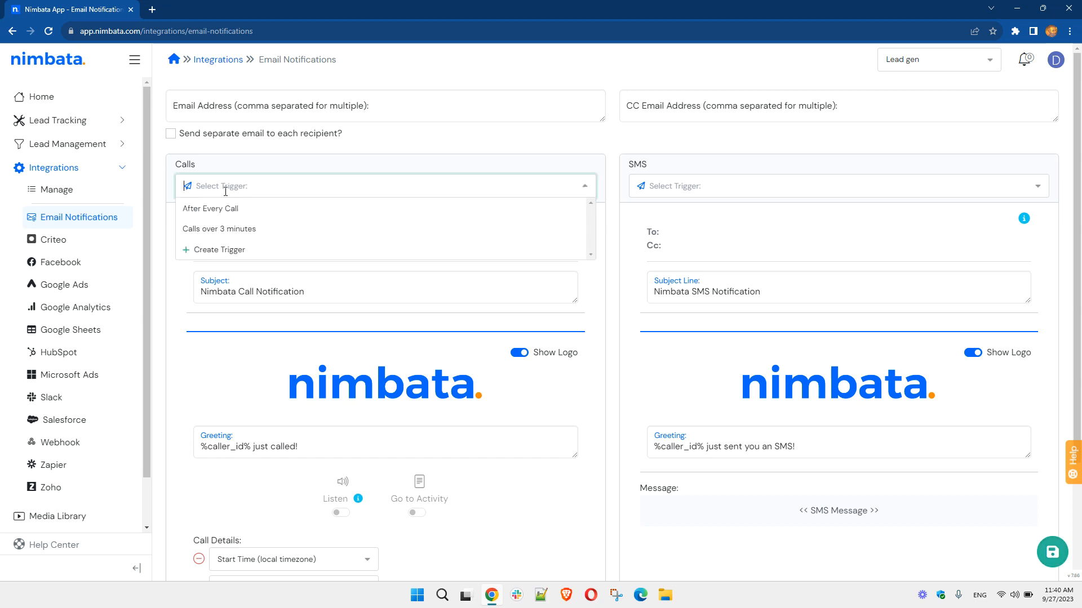
left_click(224, 229)
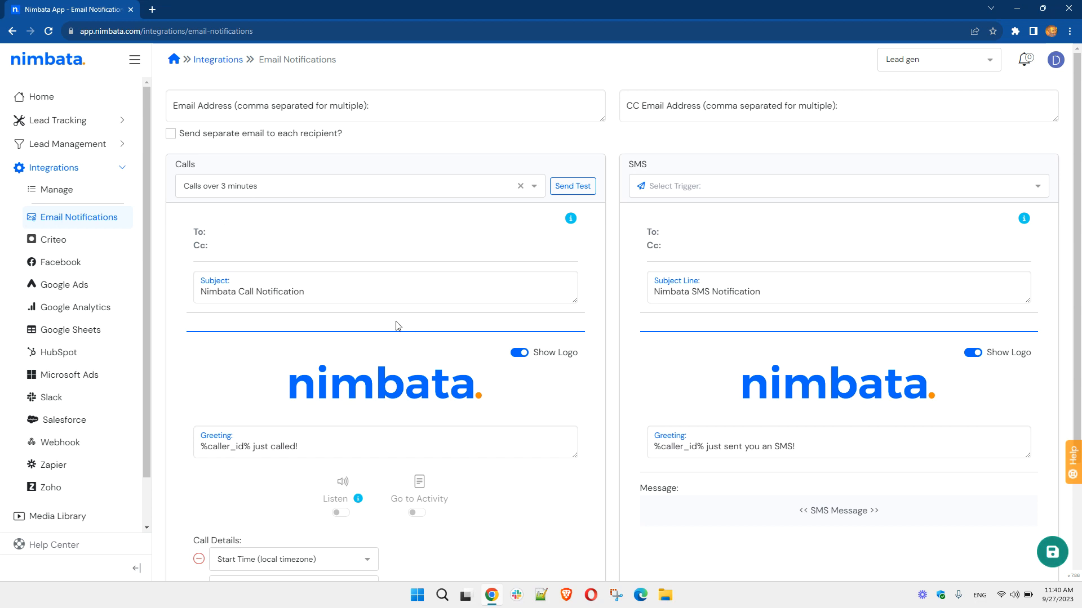
scroll(411, 312, "down", 2)
scroll(411, 314, "up", 2)
- Start another new trigger with the friendly name "Non Answered Calls"
left_click(72, 143)
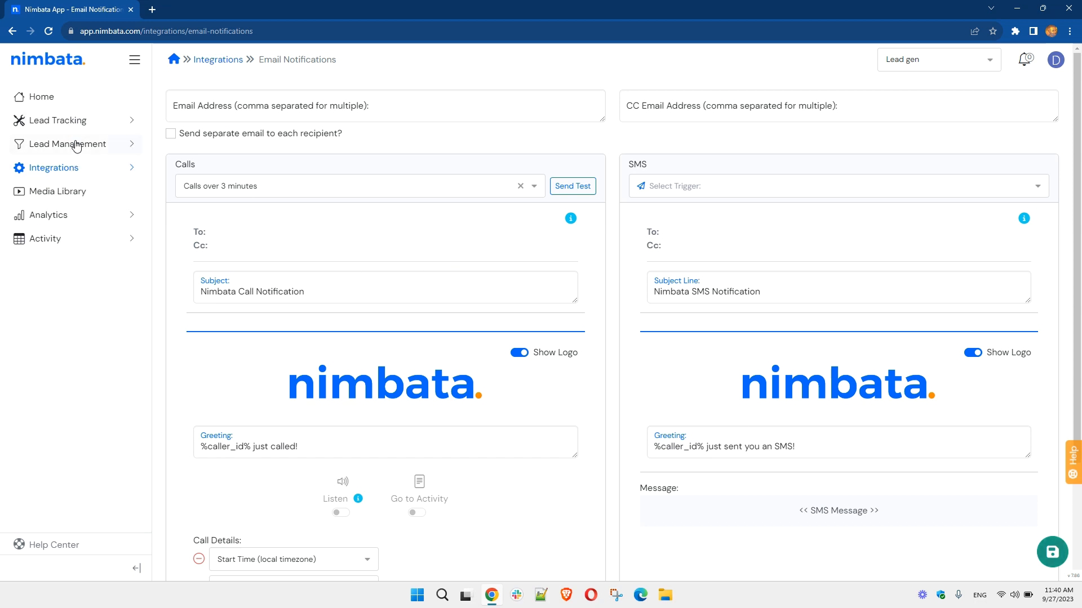
left_click(63, 189)
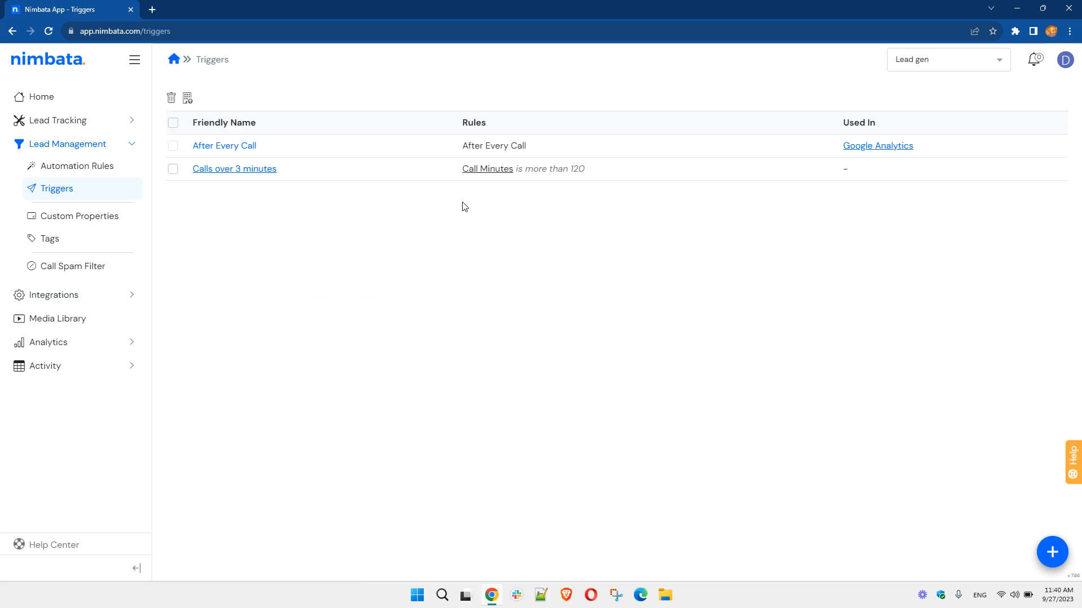
left_click(1051, 554)
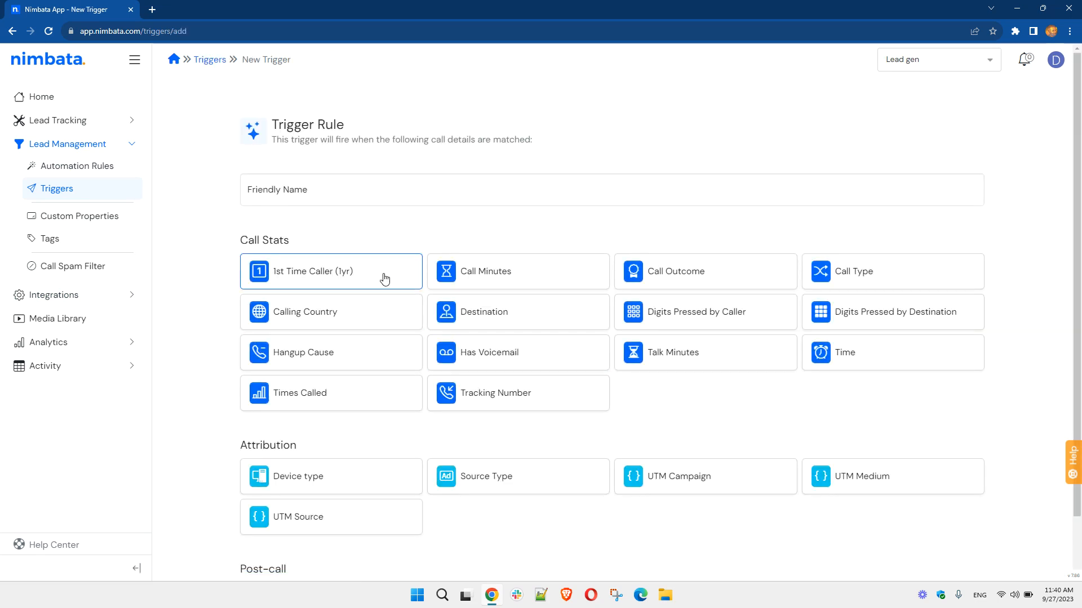
left_click(343, 189)
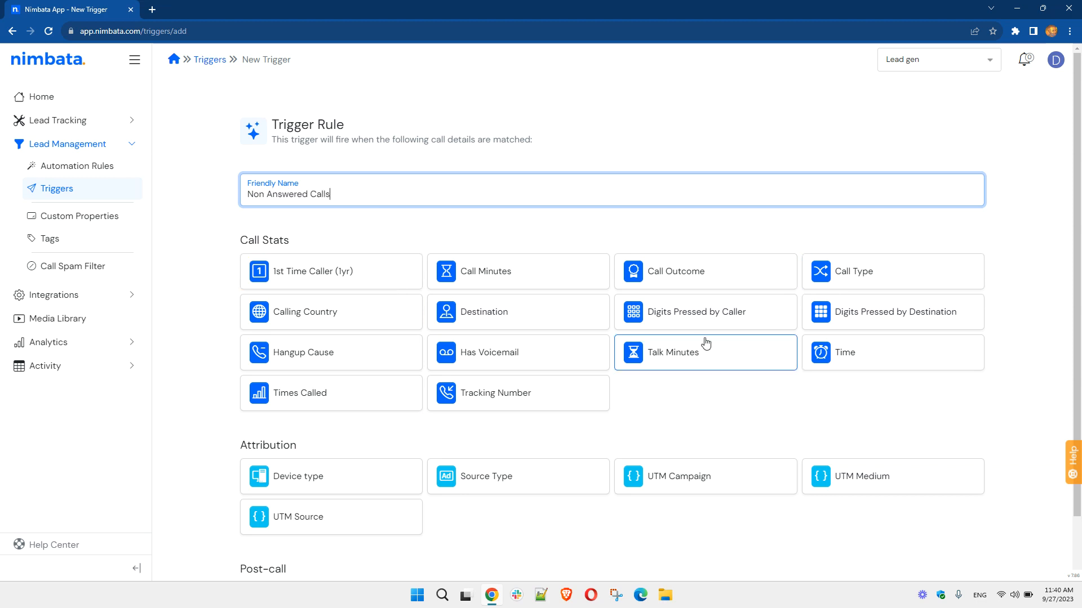
- Add a Call Outcome condition of Not Answered to the trigger and save it
left_click(669, 275)
left_click(535, 306)
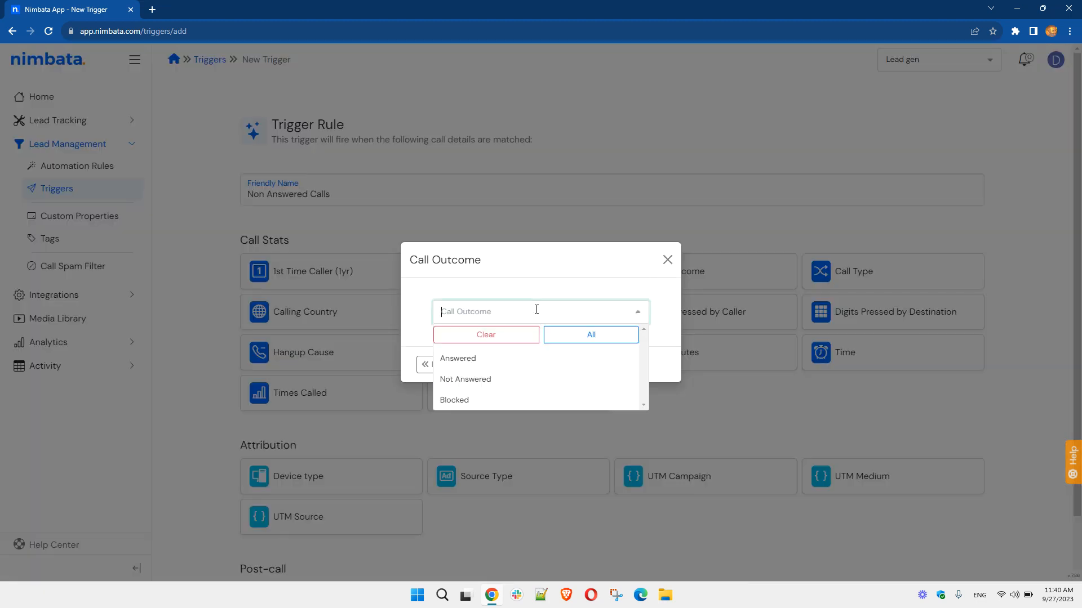
left_click(472, 374)
left_click(651, 365)
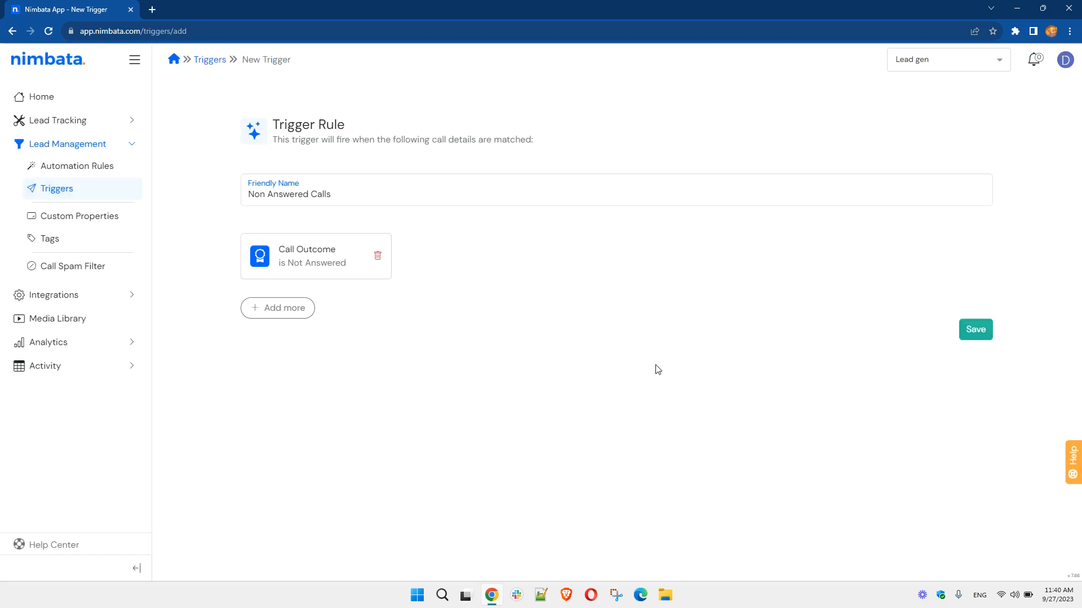
left_click(967, 327)
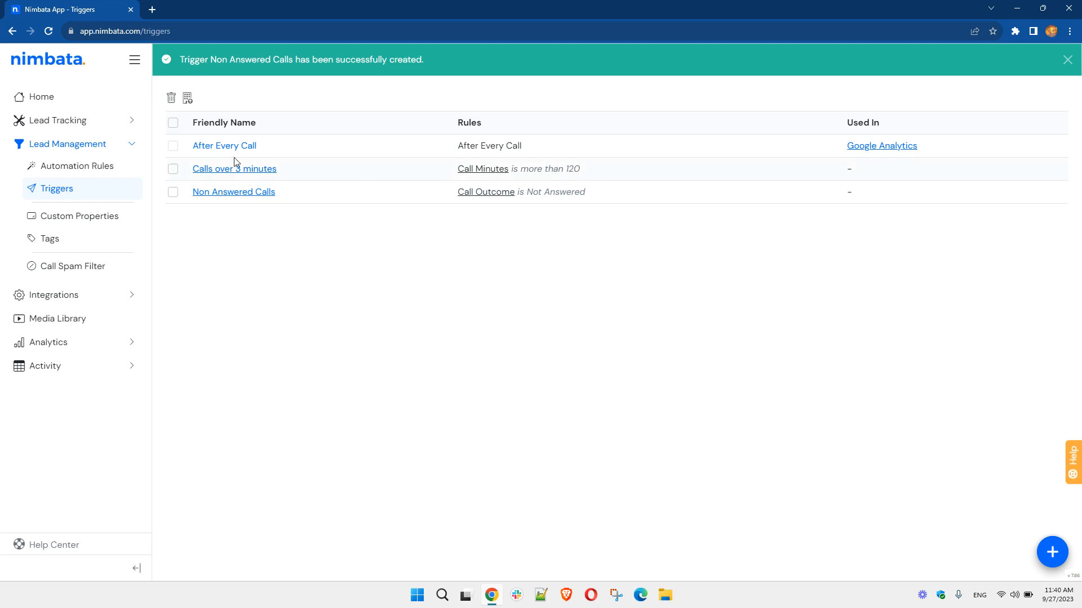
- Choose "Non Answered Calls" as the Calls trigger in the Email Notifications integration
left_click(56, 294)
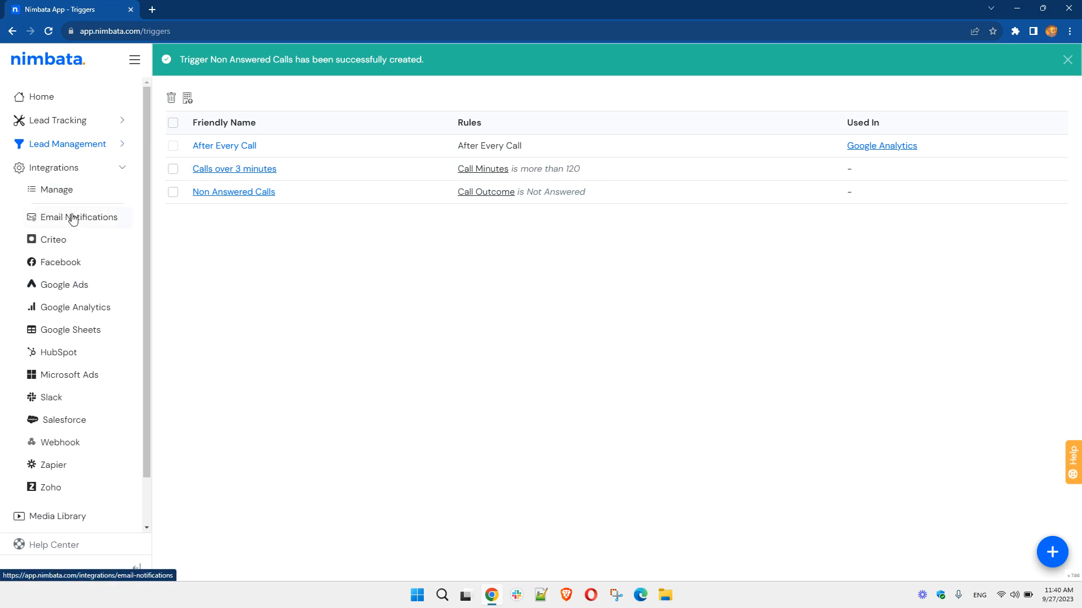
left_click(73, 217)
left_click(326, 186)
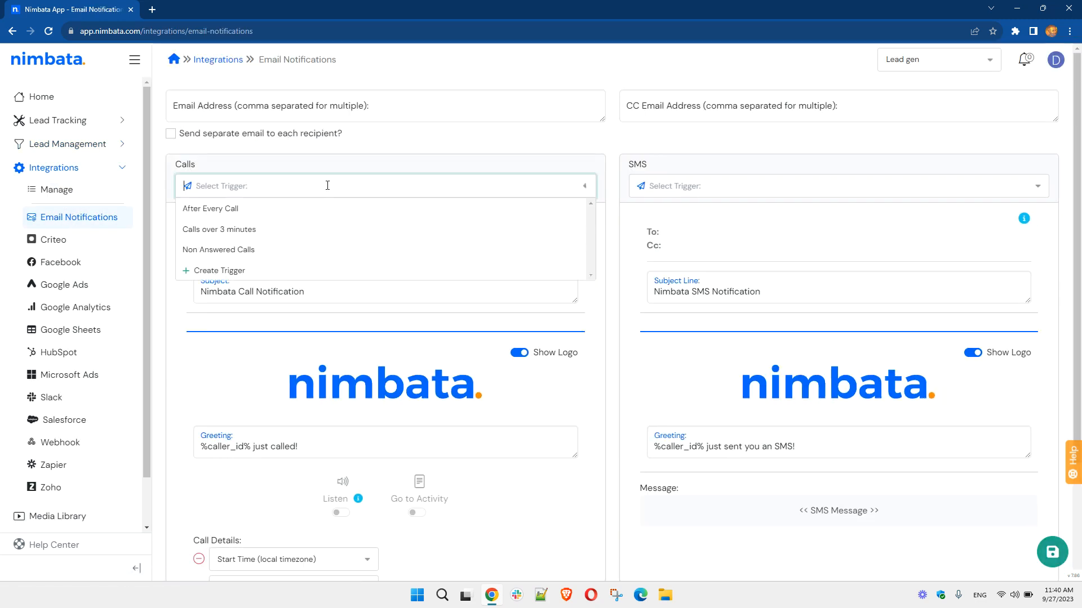
left_click(248, 248)
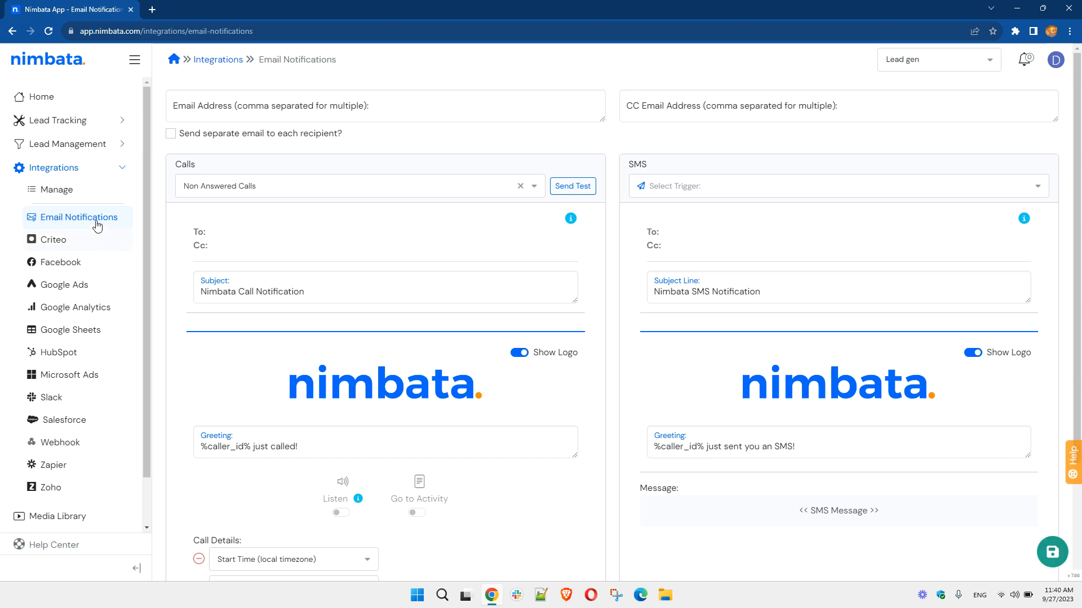
- Start a new trigger and give it a Digits Pressed by Caller condition of 1
left_click(71, 143)
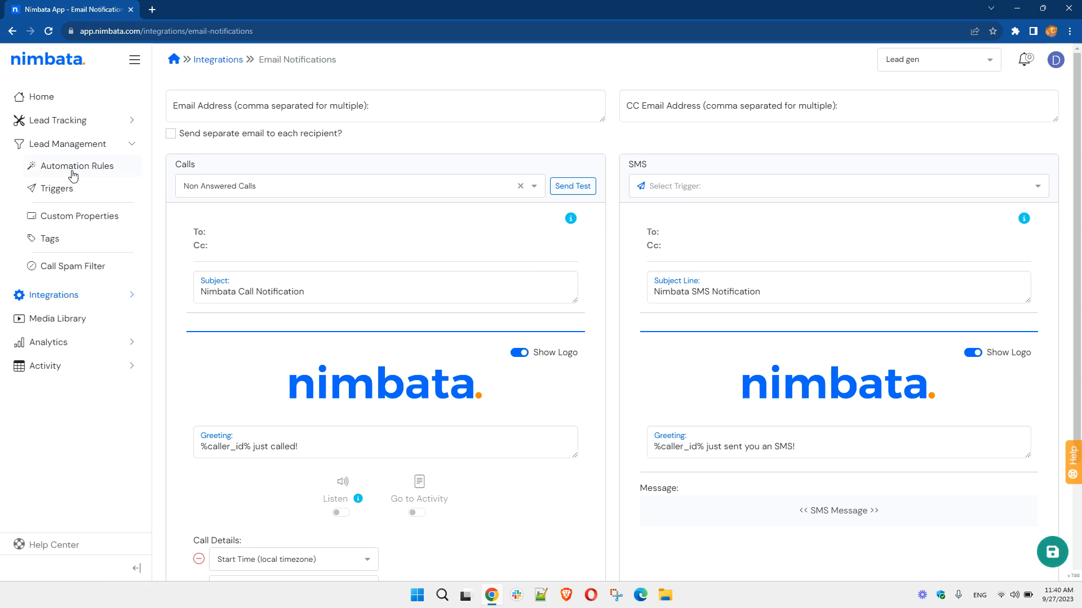
left_click(66, 192)
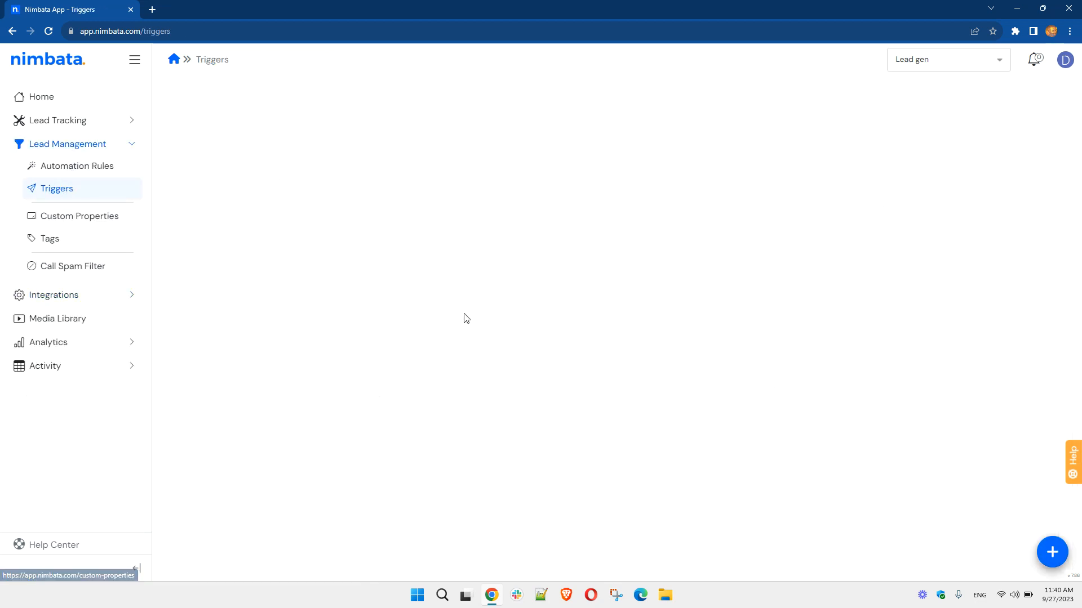
left_click(1047, 556)
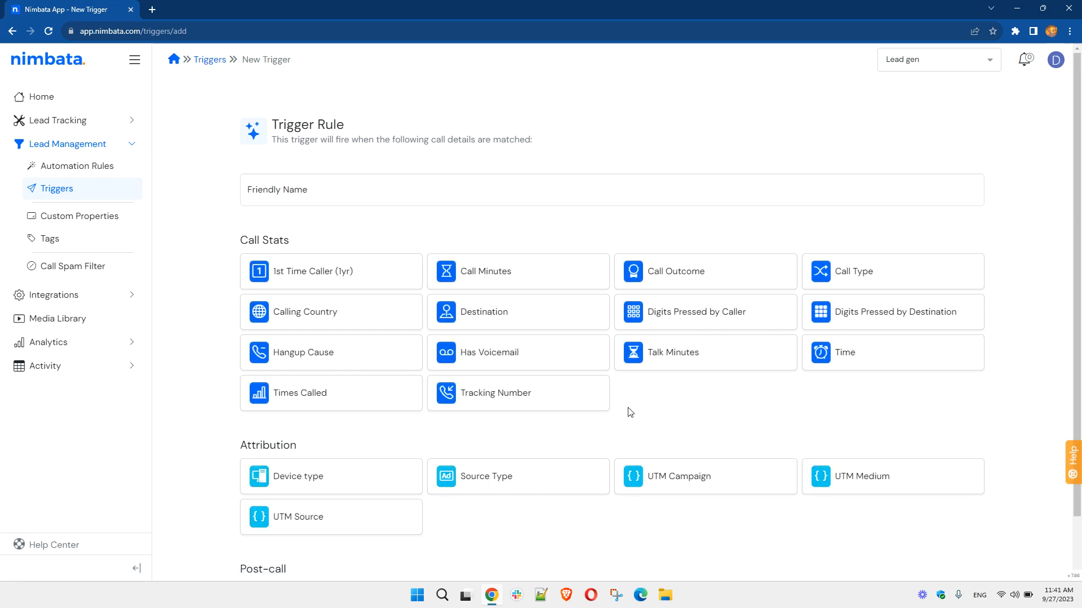
left_click(686, 313)
left_click(536, 311)
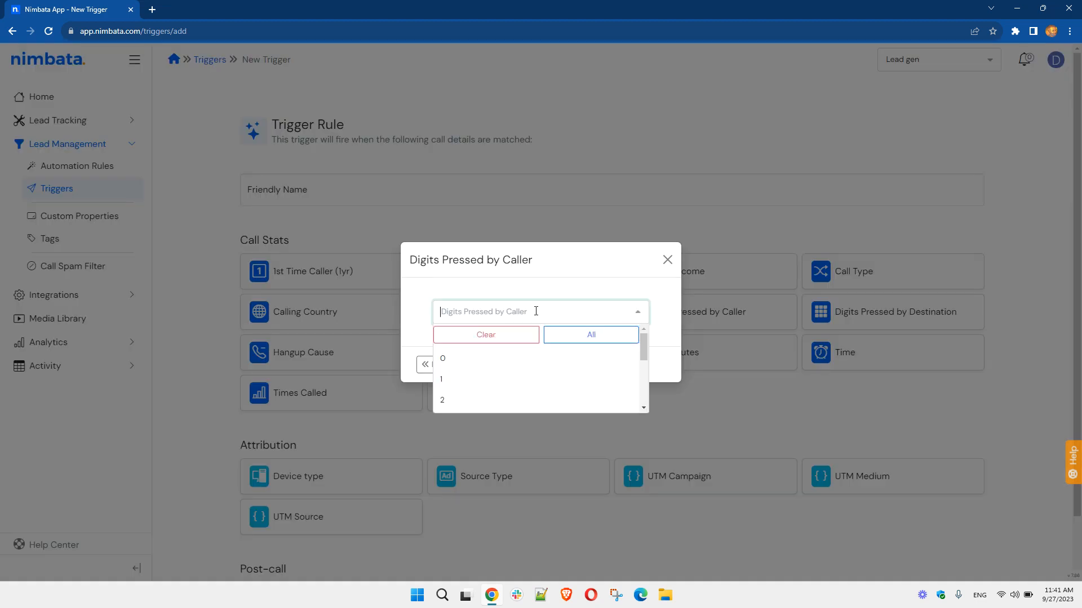
left_click(451, 380)
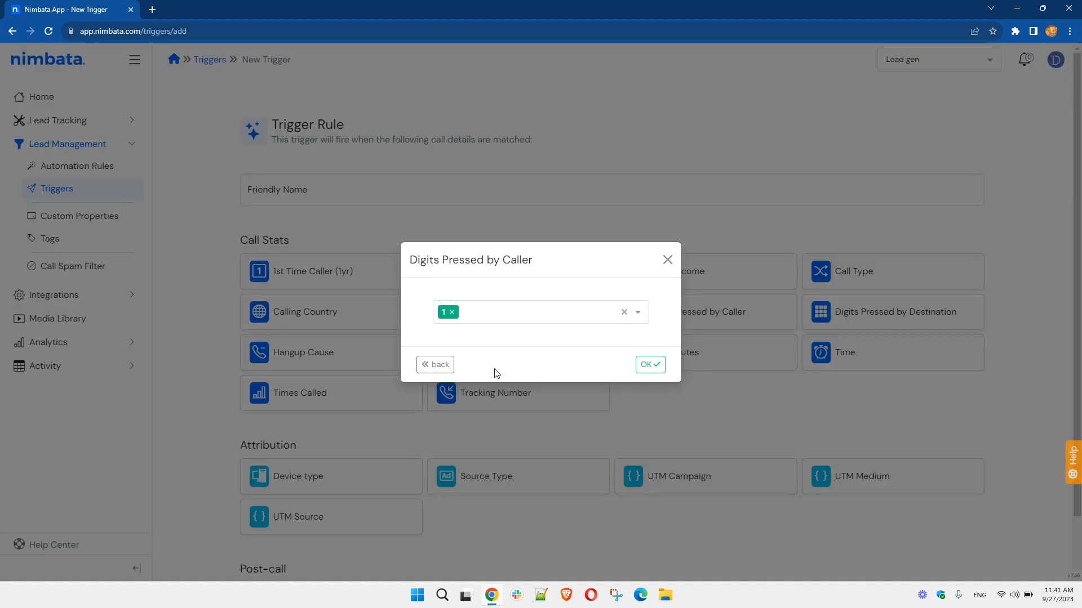
left_click(648, 364)
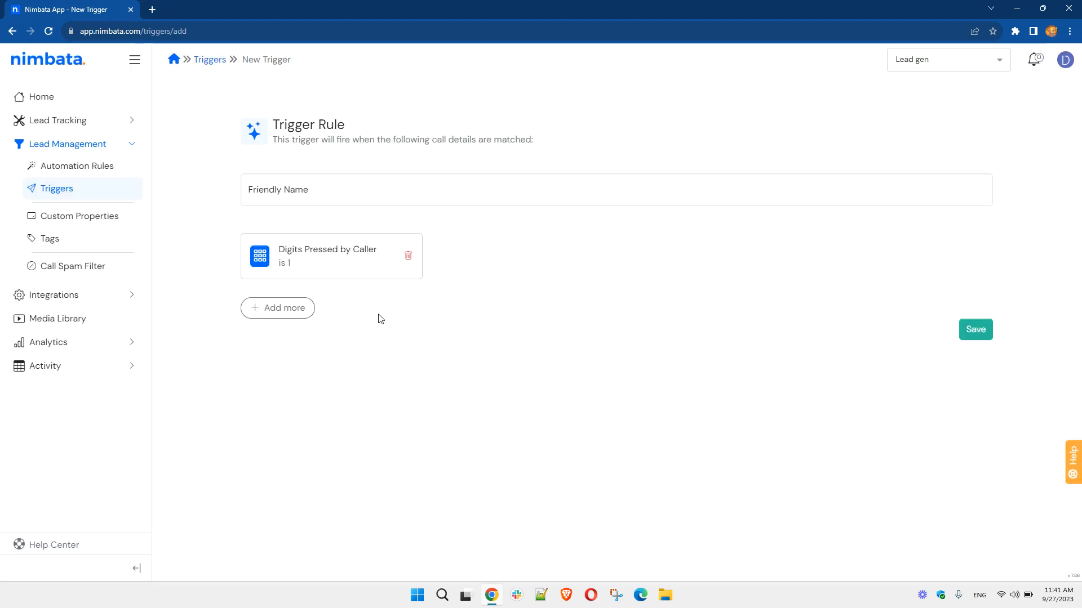
- Add a Call Type condition of Priority to the new trigger
left_click(295, 310)
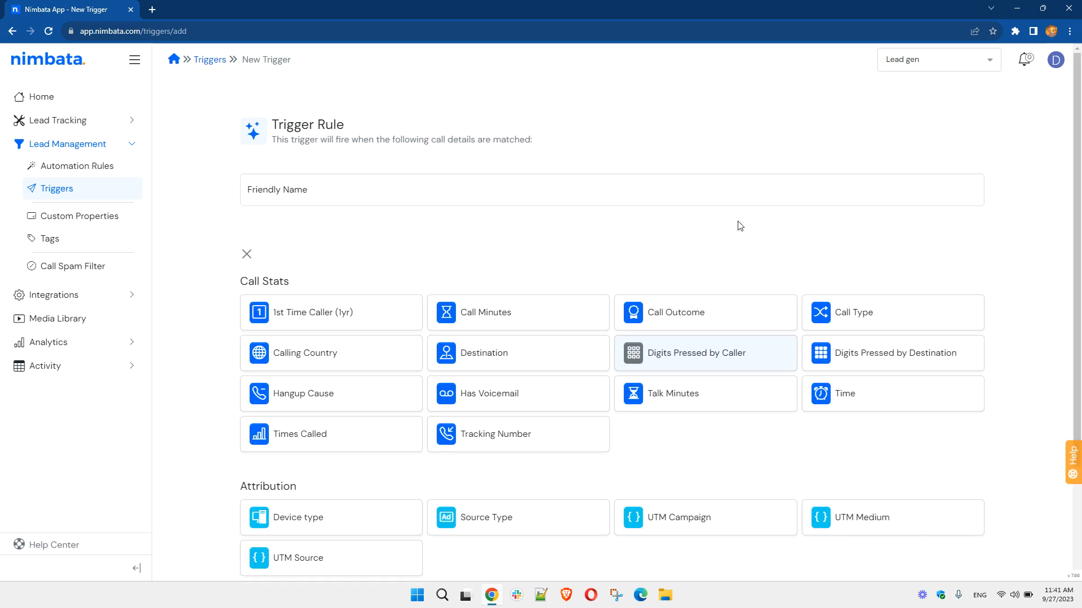
scroll(740, 221, "down", 3)
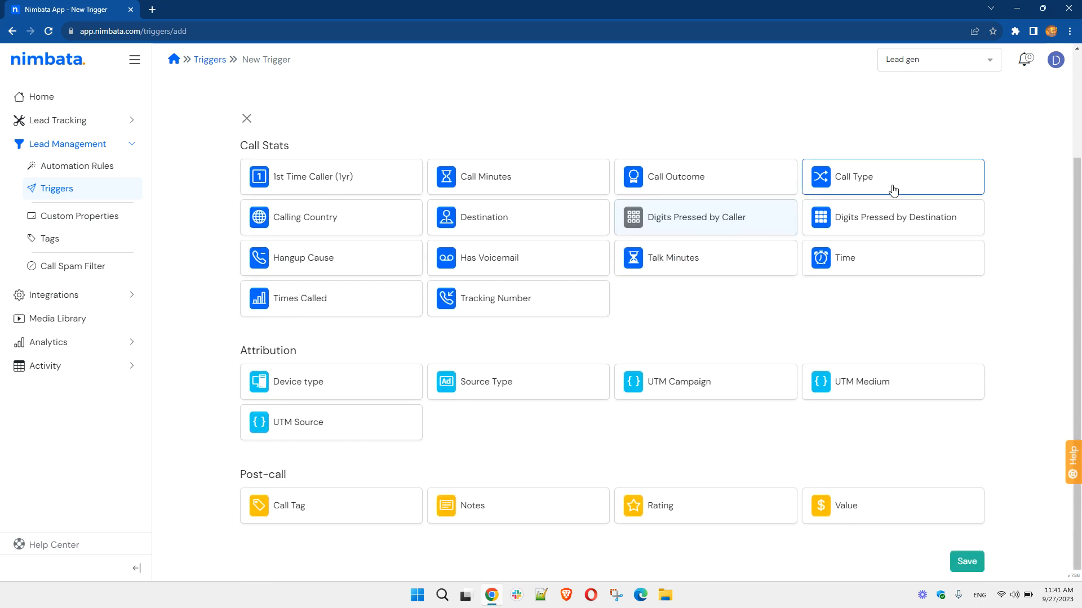
left_click(894, 185)
left_click(517, 313)
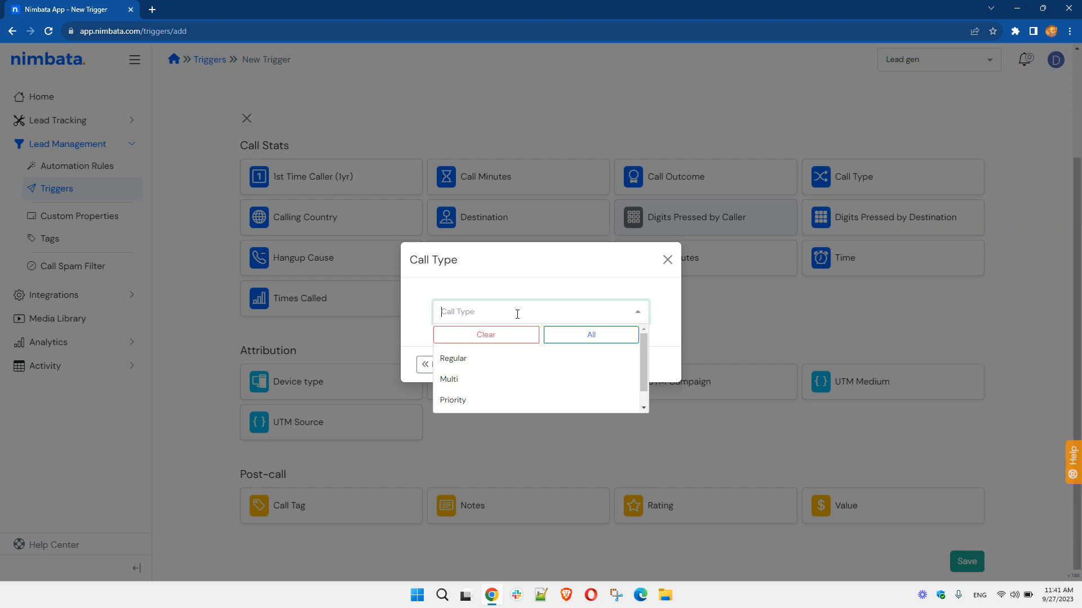
left_click(473, 402)
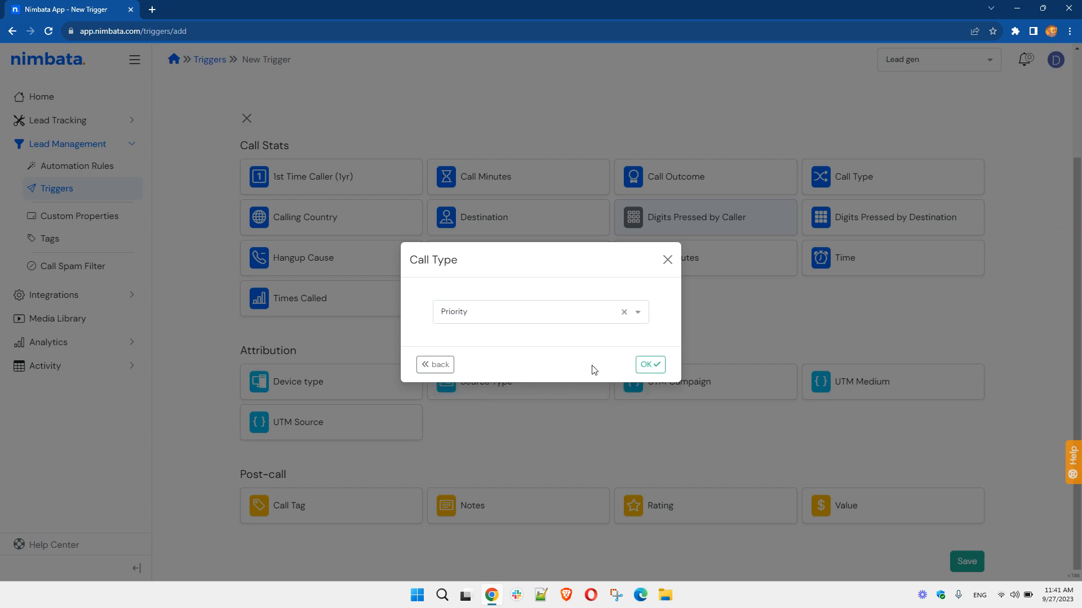
left_click(653, 366)
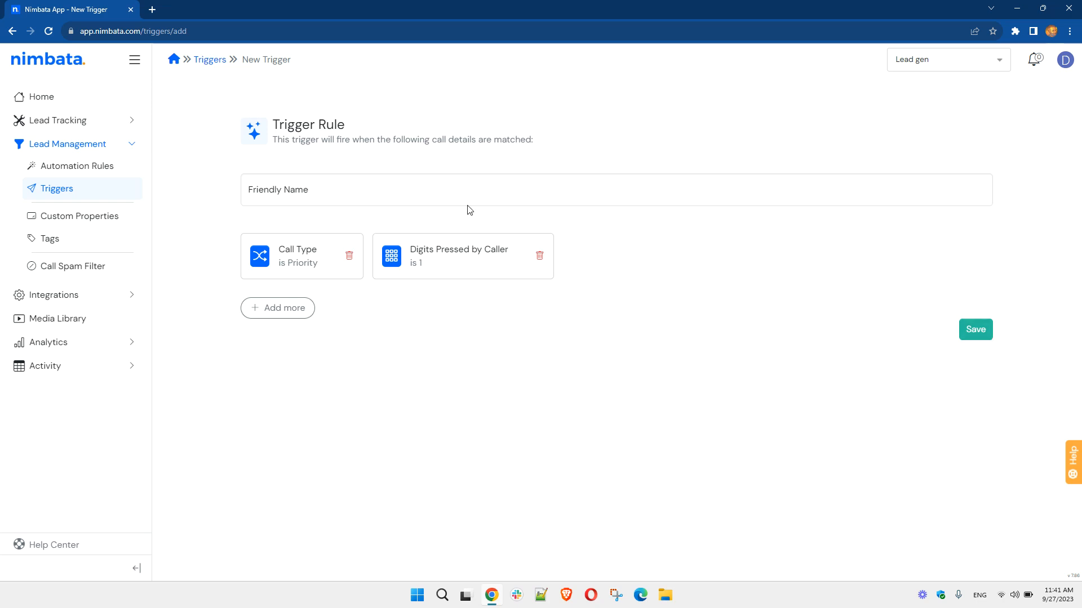
- Name the trigger "Call Type is priority and digit pressed is 1" and save it
left_click(377, 192)
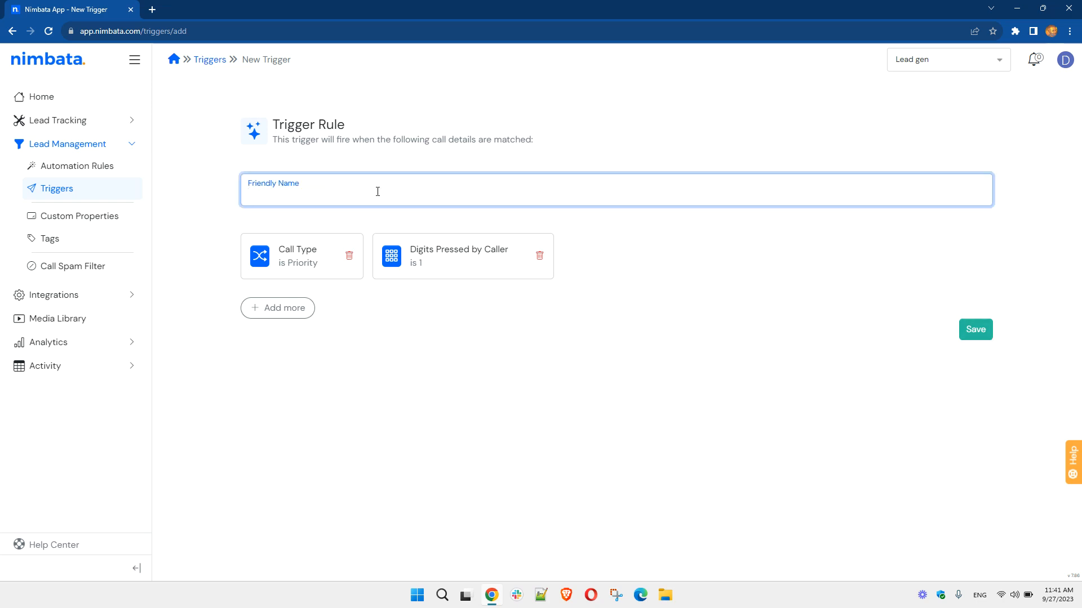
type("Call")
key("BackSpace")
type("digit pressed is 1")
left_click(977, 331)
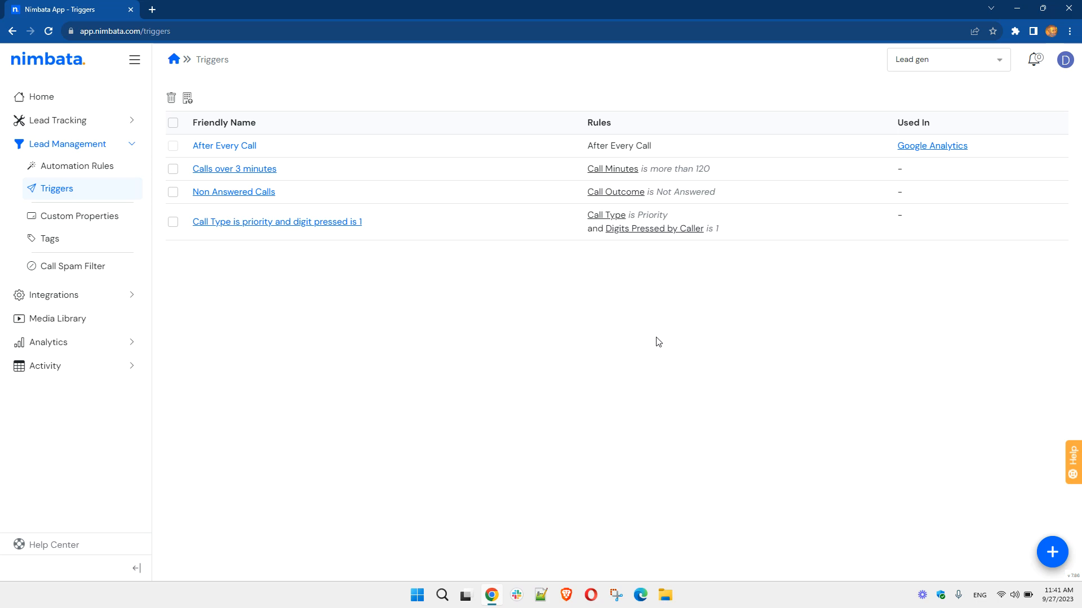
- Start a new automation rule with the friendly name "Update Quality calls with tag"
left_click(72, 170)
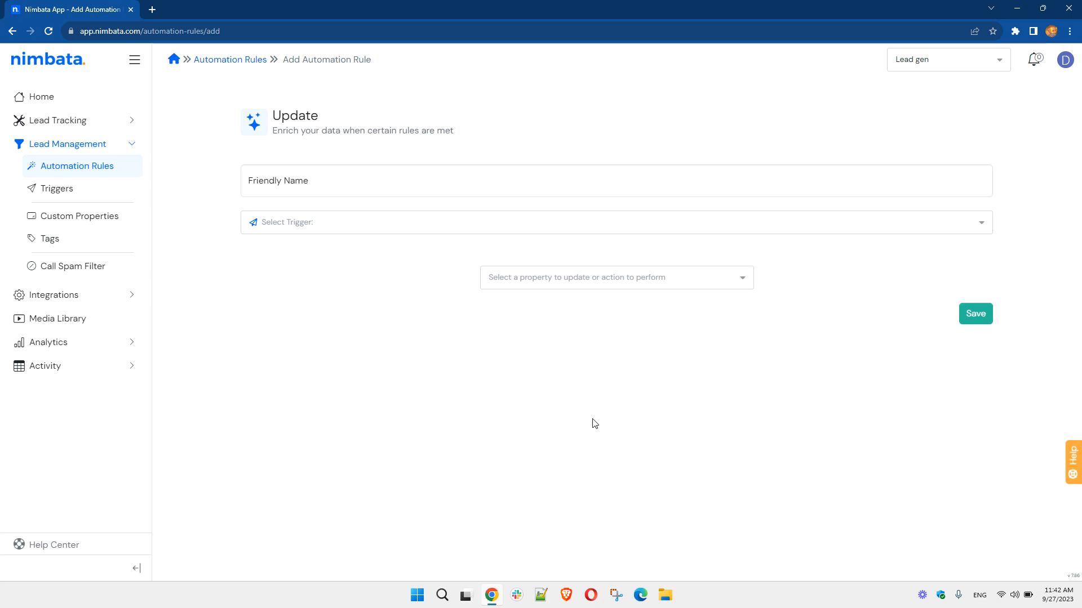
left_click(348, 181)
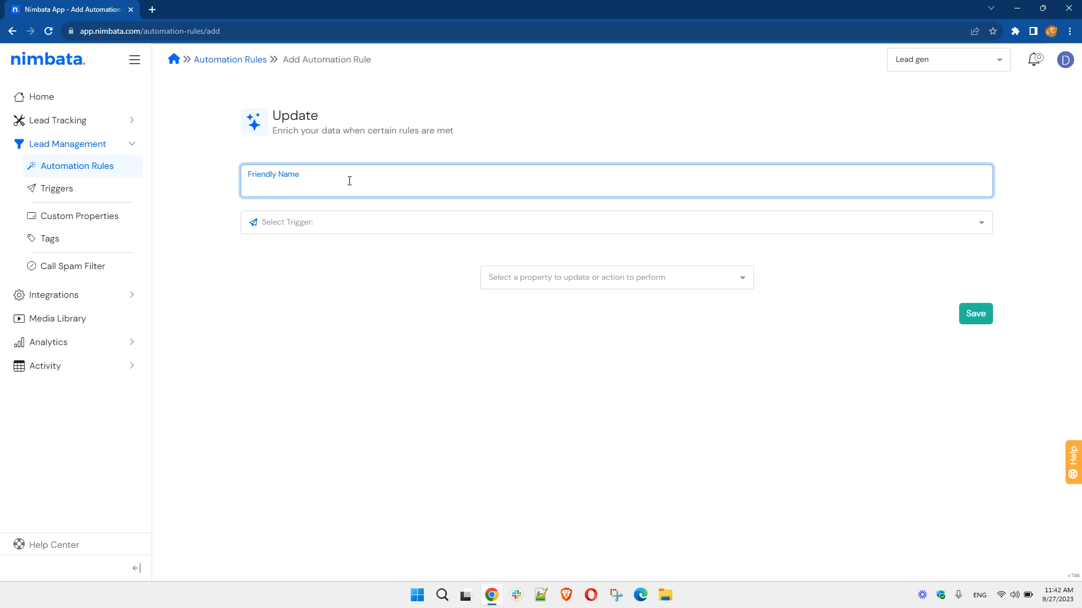
type("pdat")
type("e Cal")
type(" Qaulity")
key("BackSpace")
key("BackSpace")
key("BackSpace")
type("au")
key("BackSpace")
key("BackSpace")
type("uality calls with tag")
- Set the rule's trigger to "Calls over 3 minutes" and have it apply the Conversion tag from the Lead Gen Tags
left_click(374, 220)
left_click(331, 268)
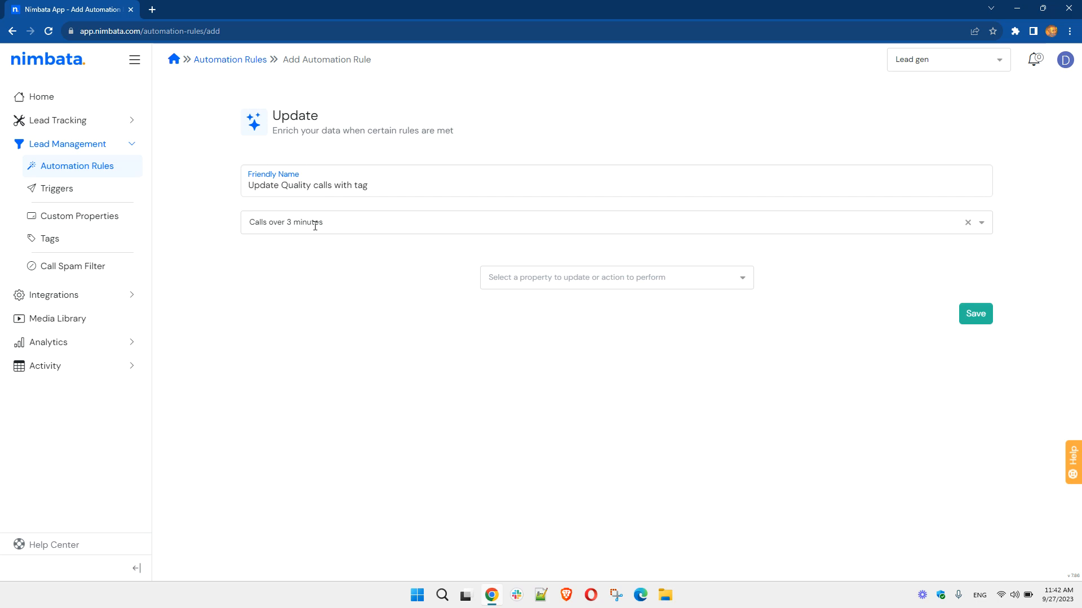
left_click(739, 286)
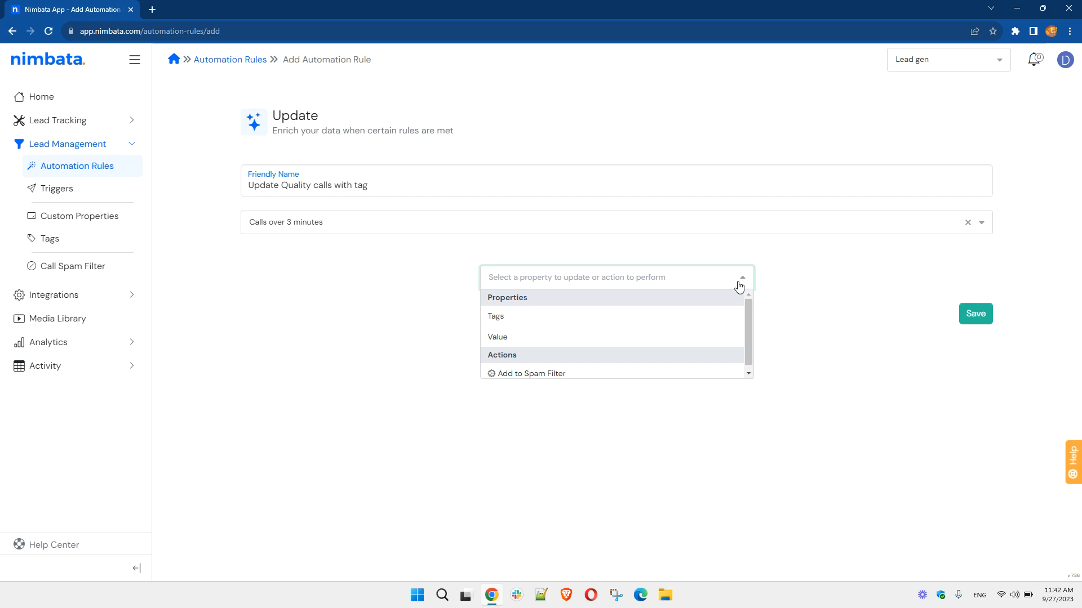
left_click(515, 316)
left_click(888, 278)
left_click(705, 304)
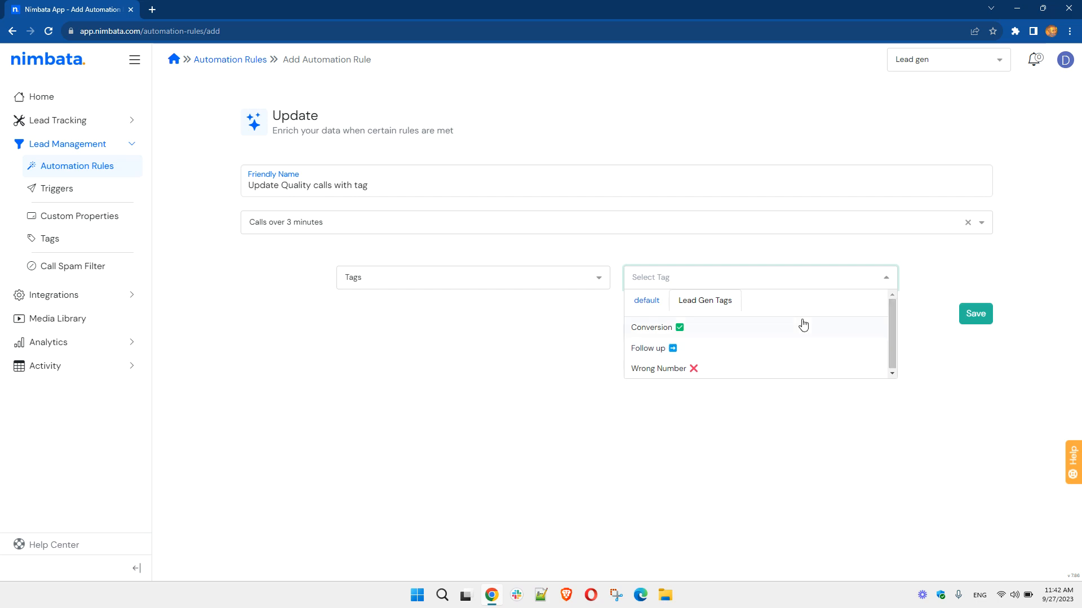
left_click(652, 331)
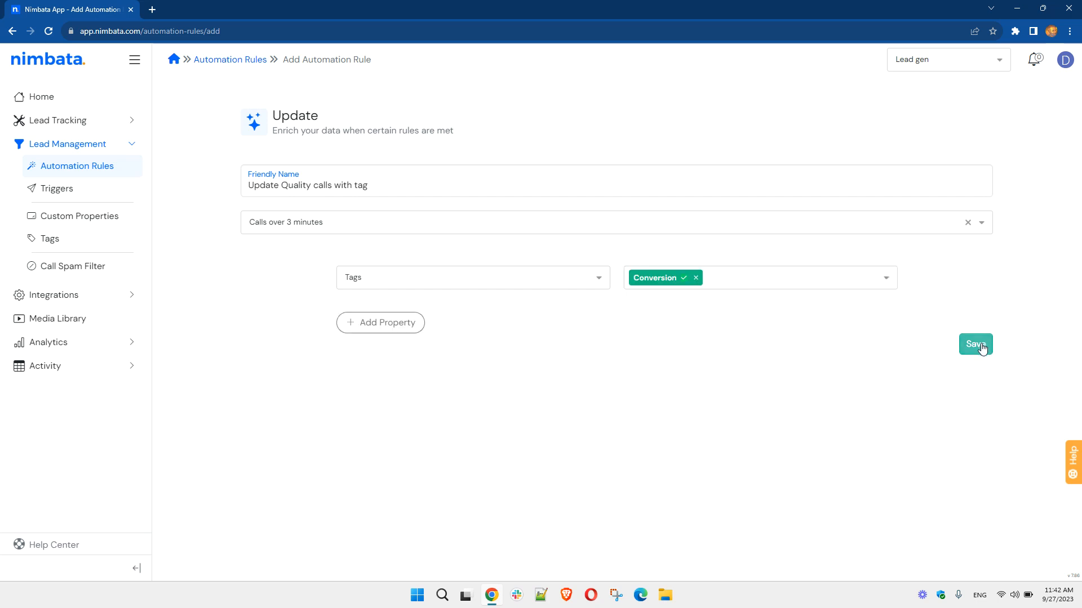
- Add a Value property of 300 to the automation rule and save the rule
left_click(409, 323)
left_click(434, 307)
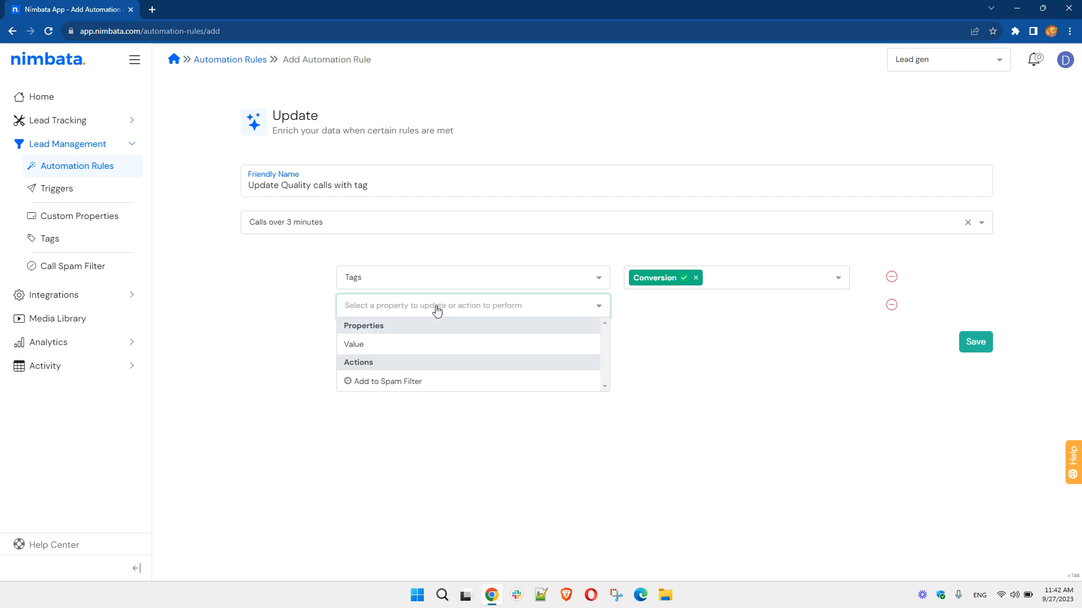
left_click(380, 347)
left_click(692, 303)
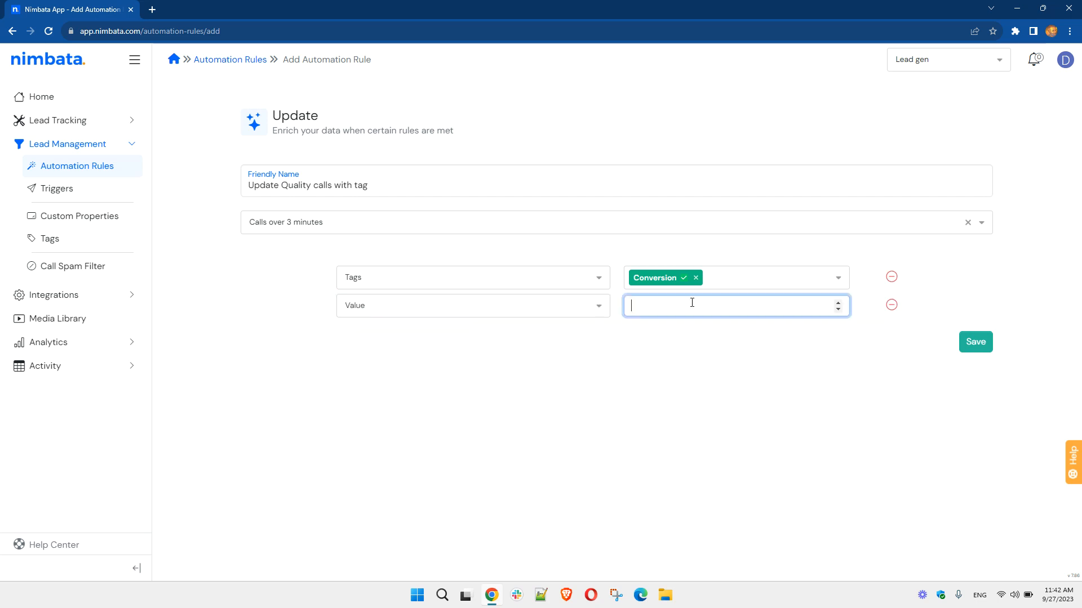
type("300")
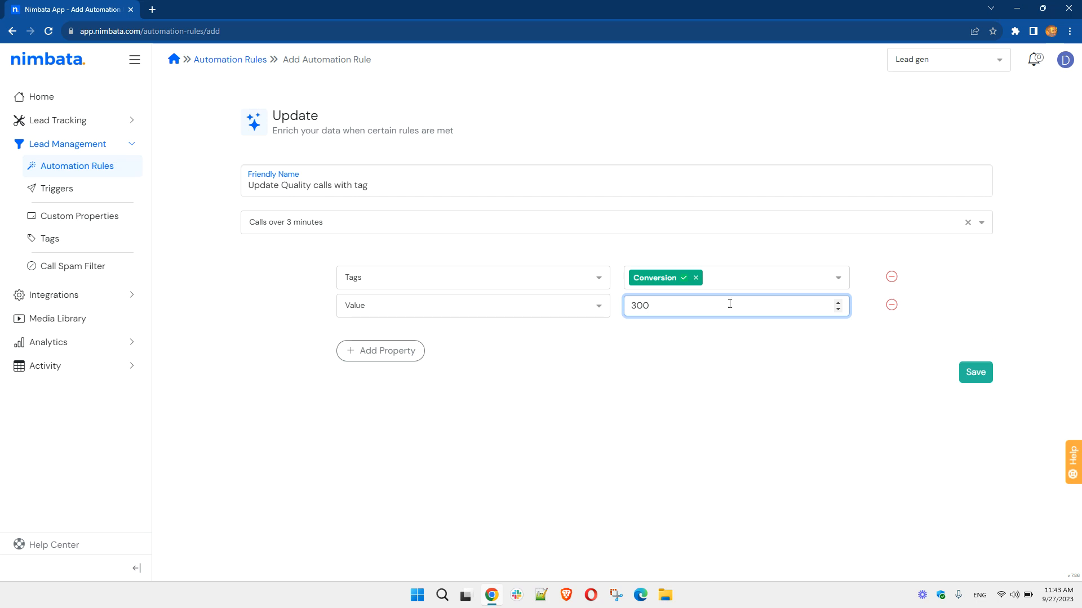
left_click(975, 372)
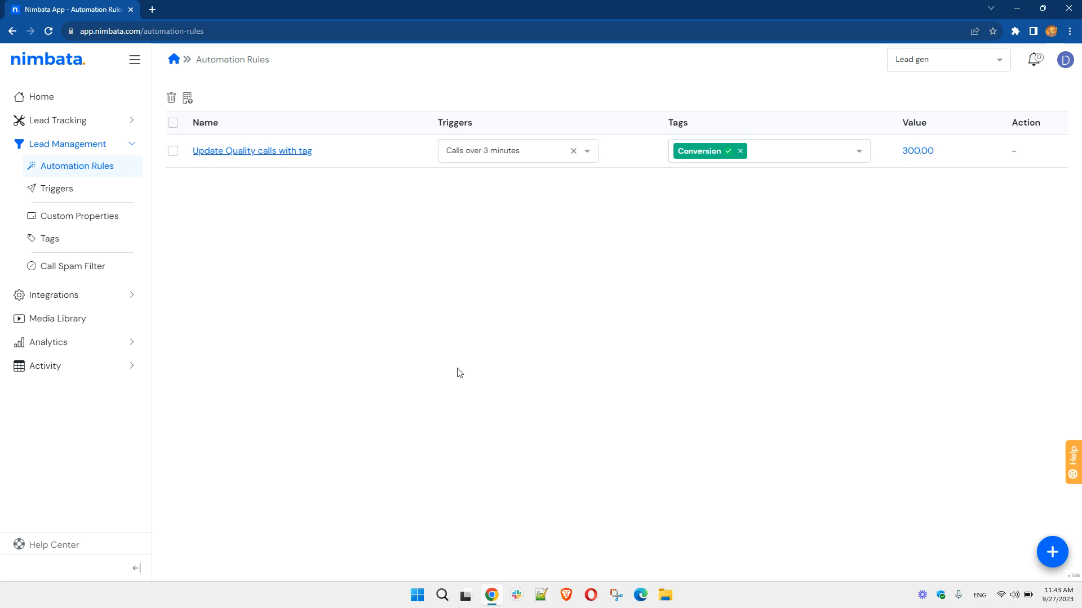
left_click(1042, 562)
left_click(296, 223)
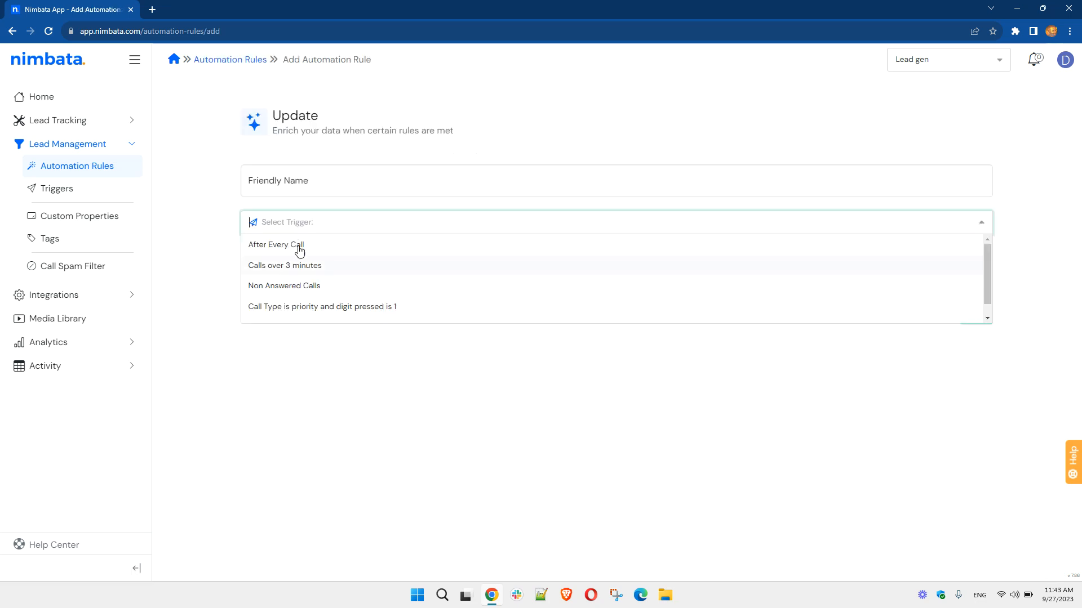
left_click(176, 264)
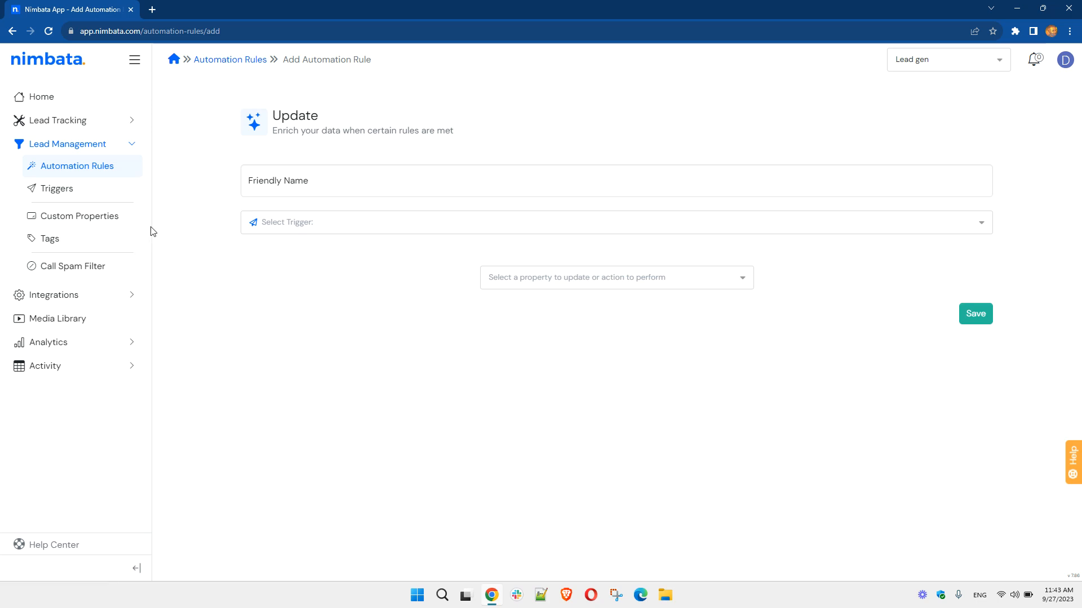
- Start a new trigger with the friendly name "Times Callled"
left_click(67, 197)
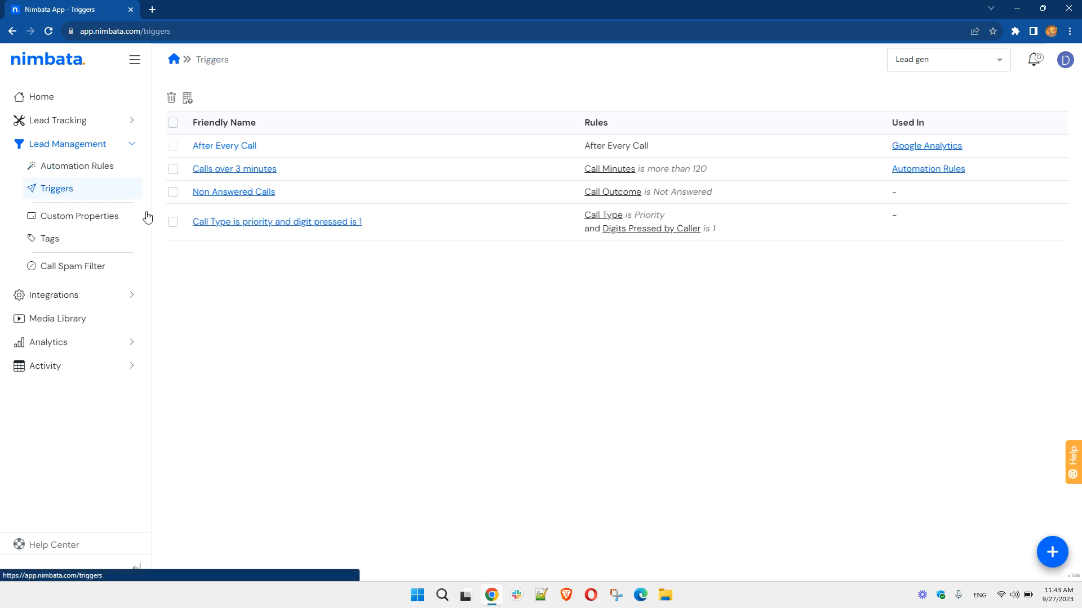
left_click(1052, 552)
left_click(313, 195)
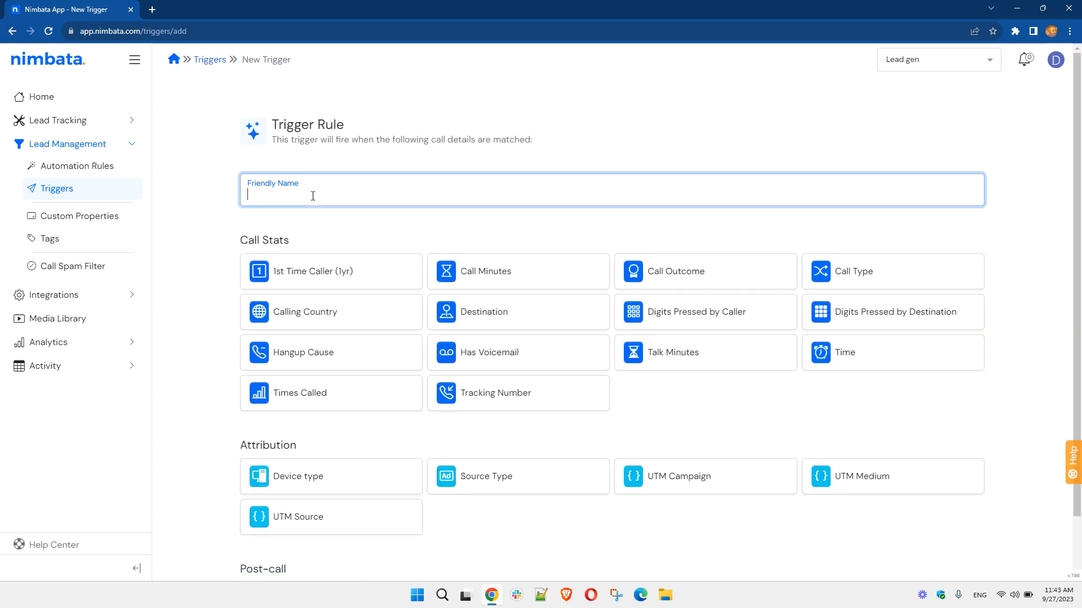
type("Times Callled")
- Add a Times Called condition of greater than 10 to the trigger and save it
left_click(319, 398)
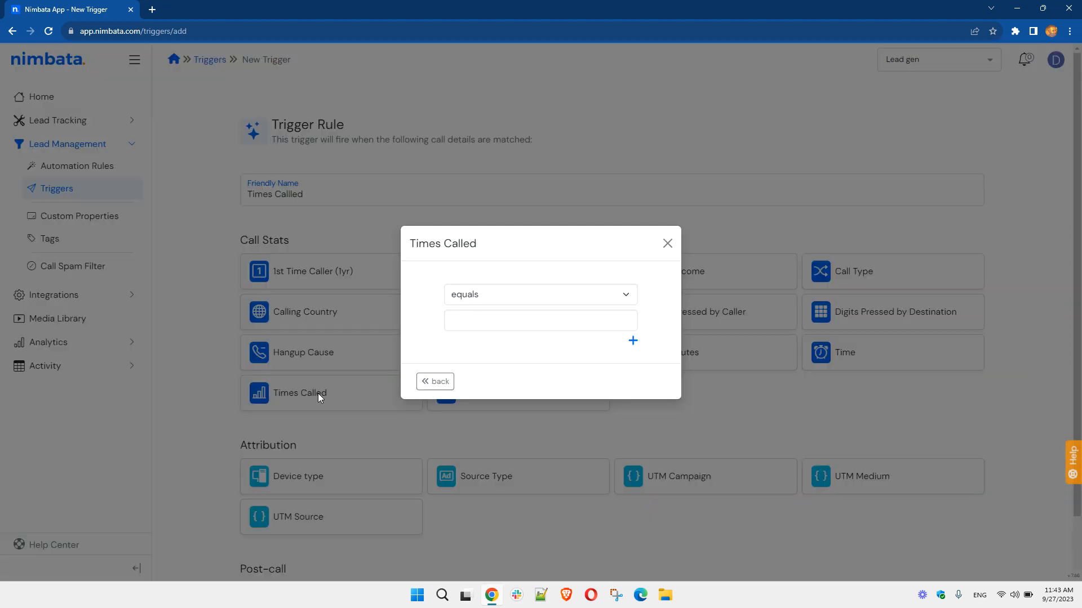
left_click(511, 296)
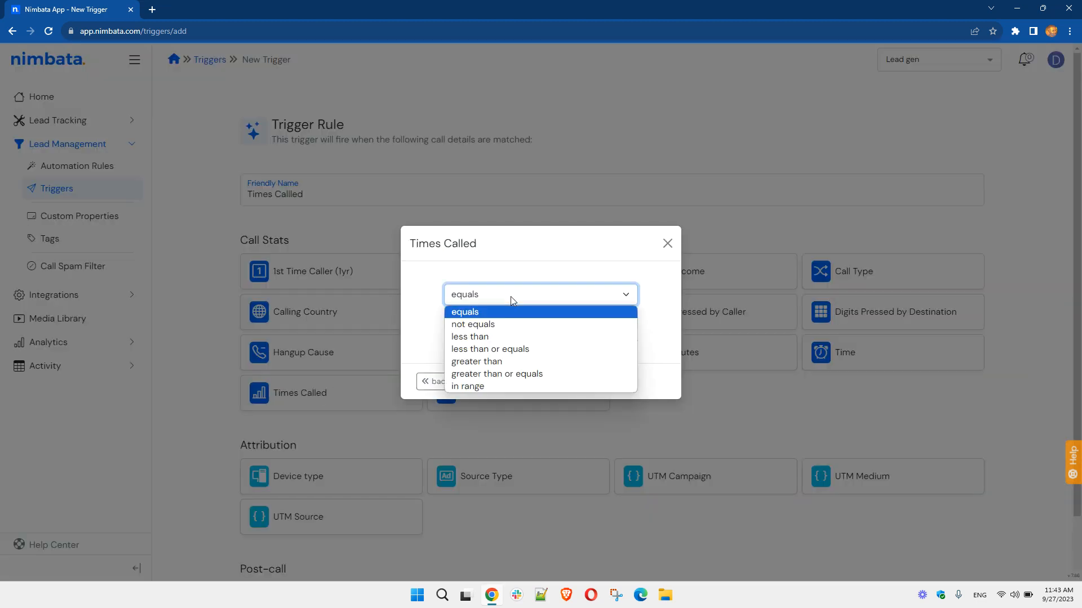
left_click(510, 362)
left_click(492, 317)
type("10")
left_click(650, 381)
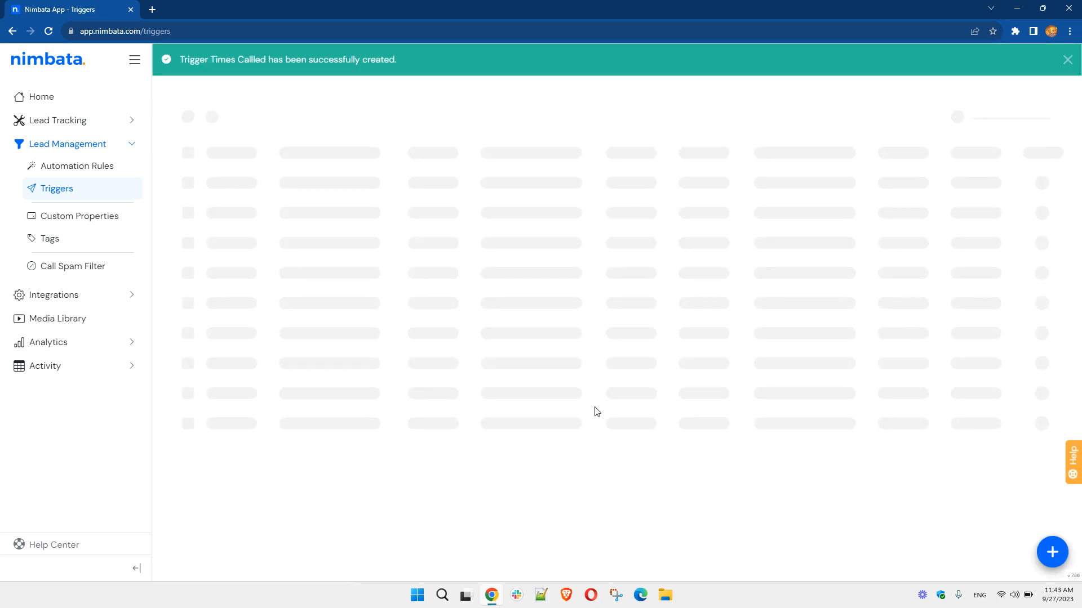
- Start another automation rule with the friendly name "Mark as SPAM"
left_click(72, 168)
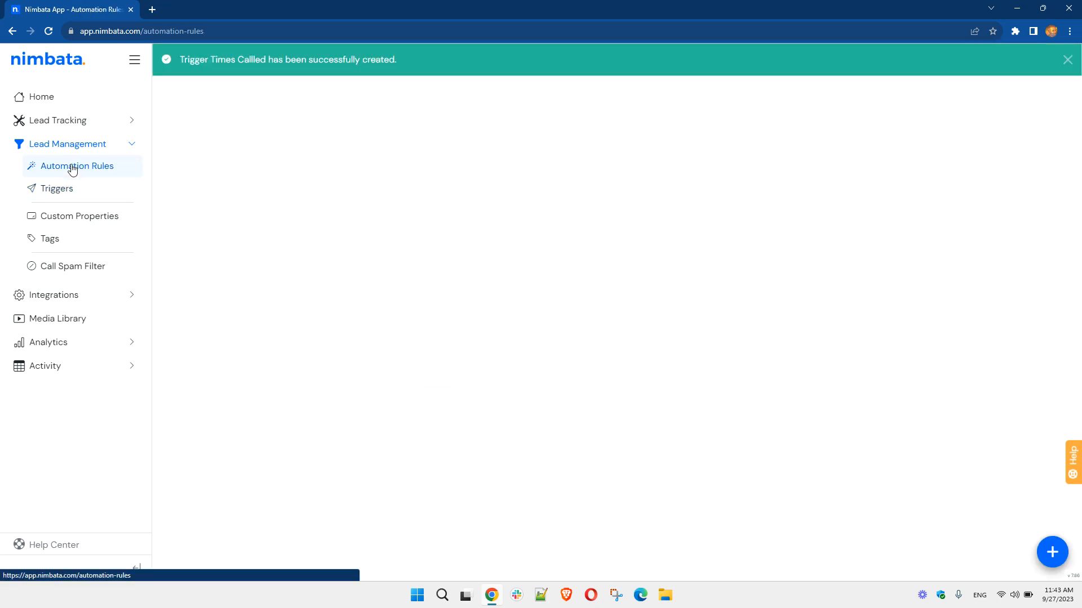
left_click(1052, 553)
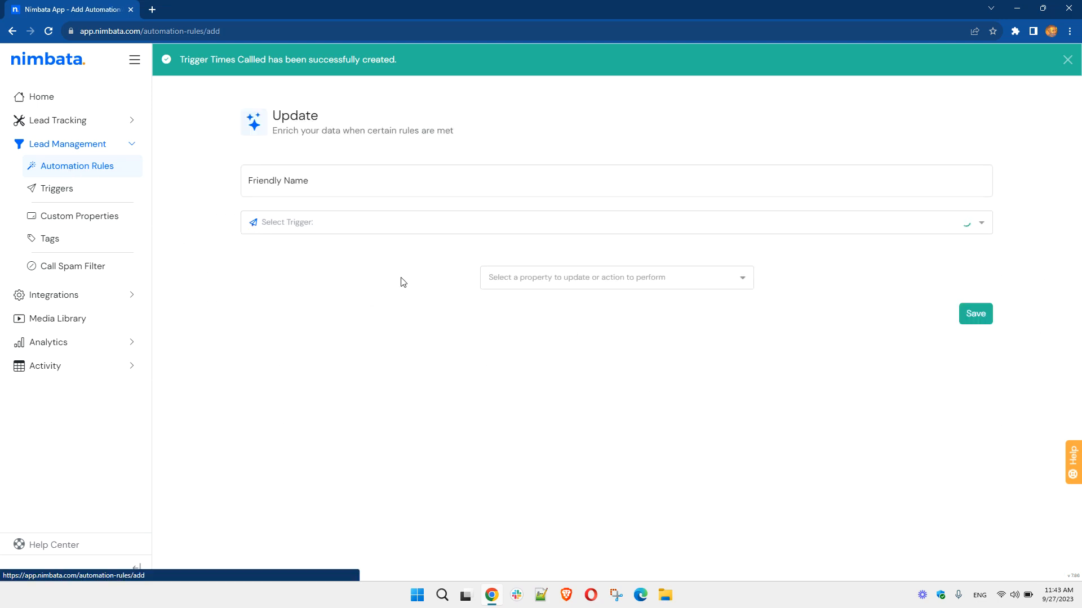
left_click(305, 178)
type("Mark ads")
key("BackSpace")
type("s SPAM")
- Set the rule's trigger to "Times Callled" with the Add to Spam Filter action, and save the rule
left_click(314, 226)
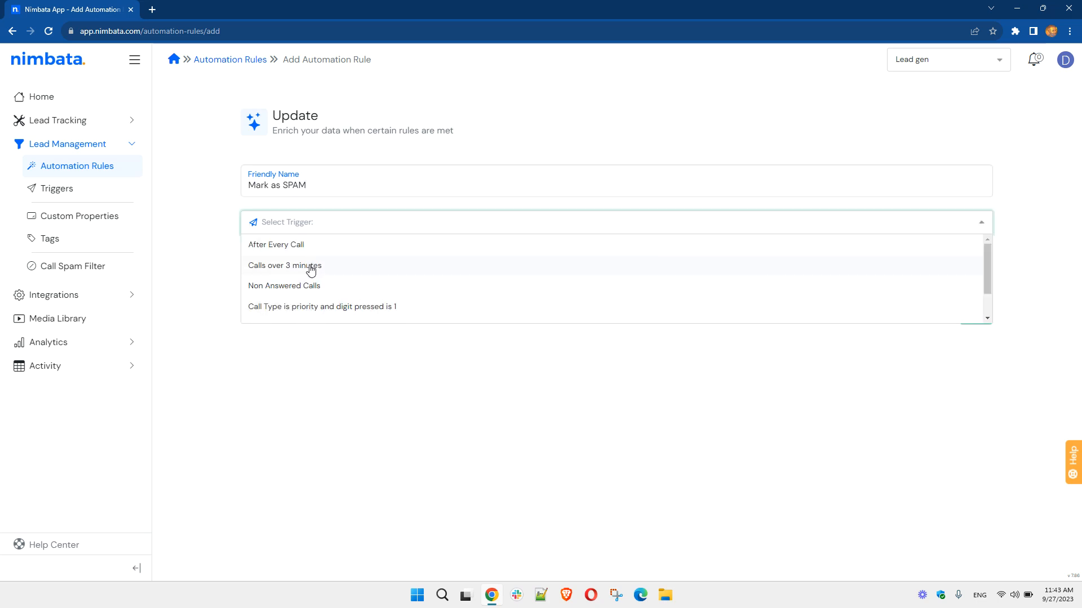
scroll(335, 279, "down", 1)
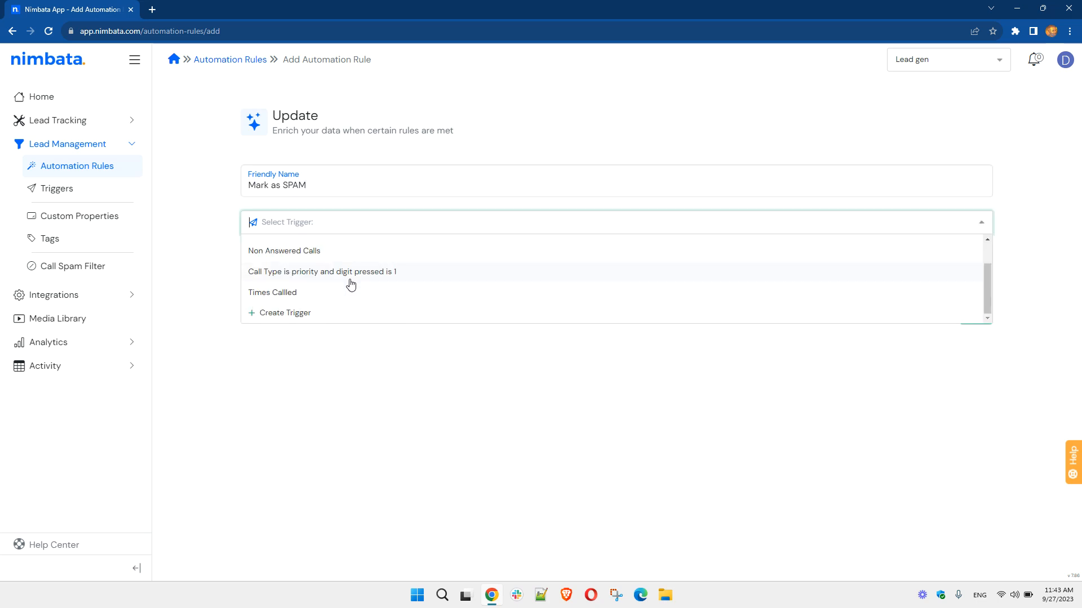
left_click(313, 296)
left_click(641, 285)
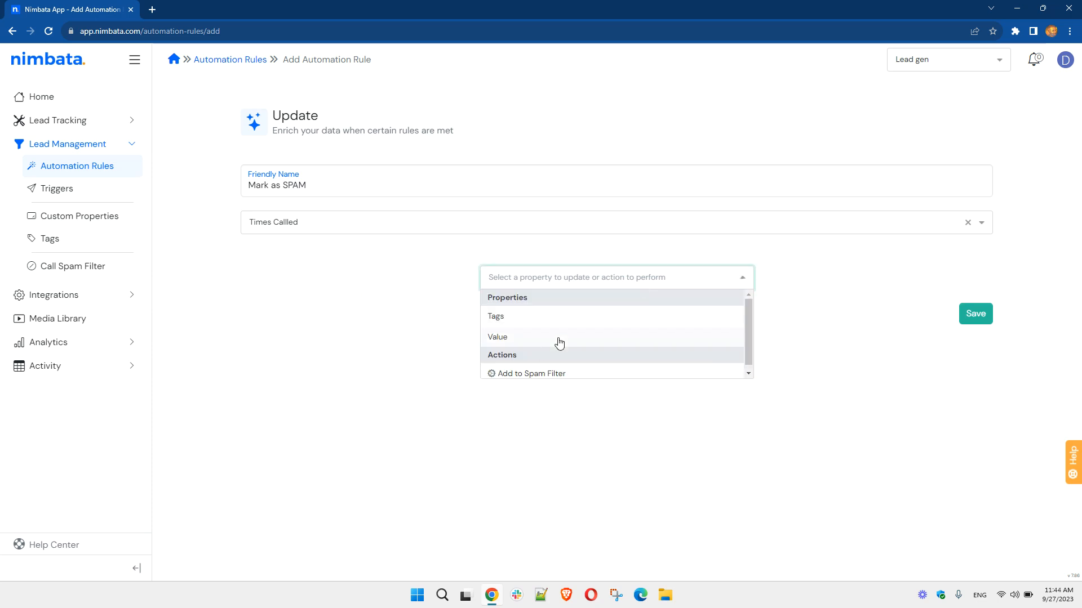
left_click(541, 373)
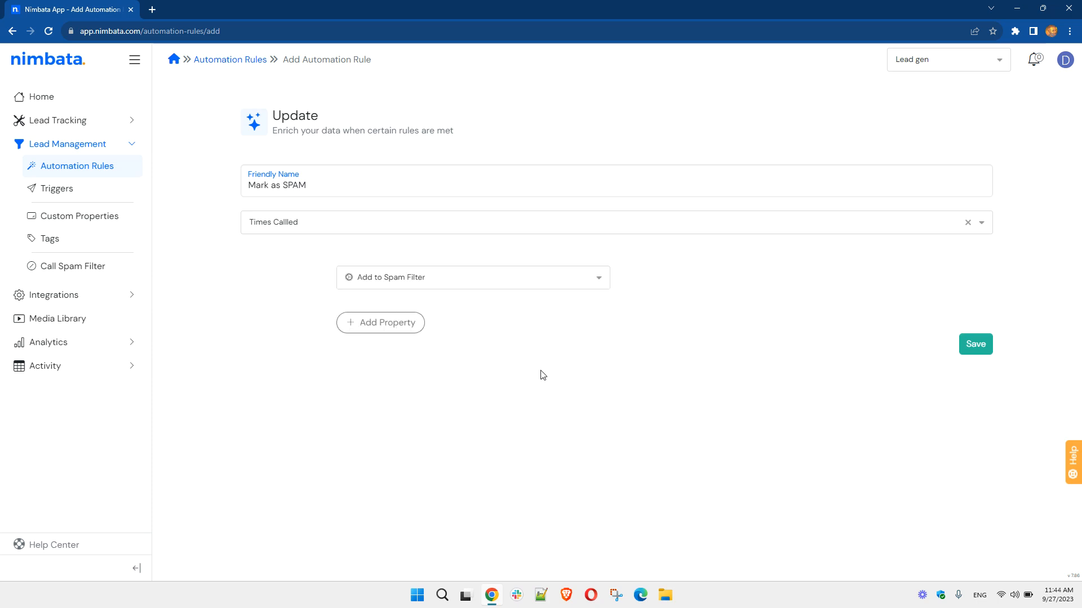
left_click(975, 343)
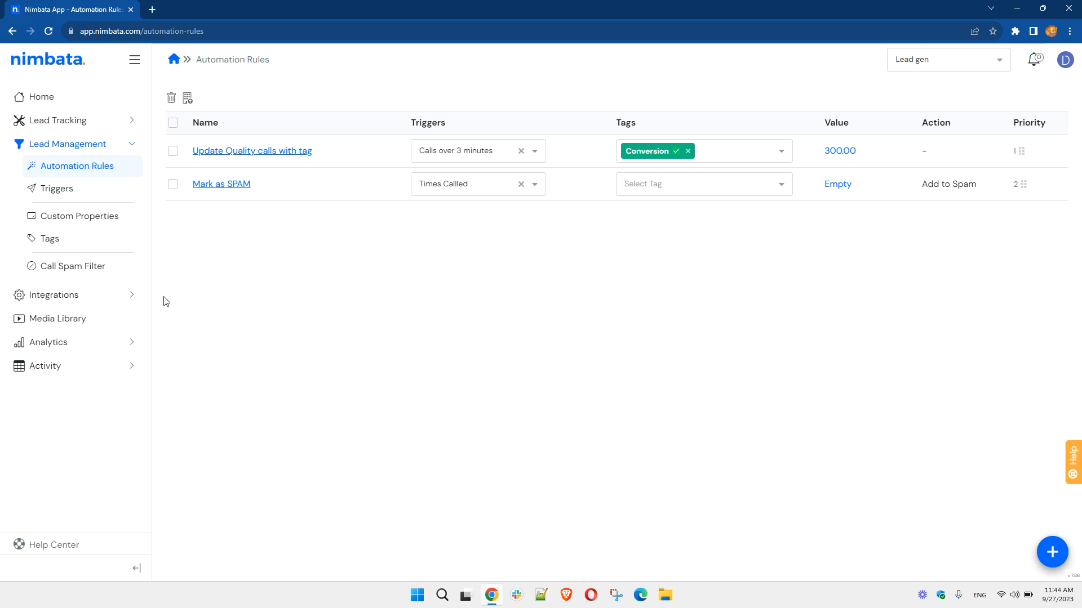
- Review the triggers that can be chosen for Google Sheets and Slack in the integrations overview
left_click(70, 294)
left_click(68, 192)
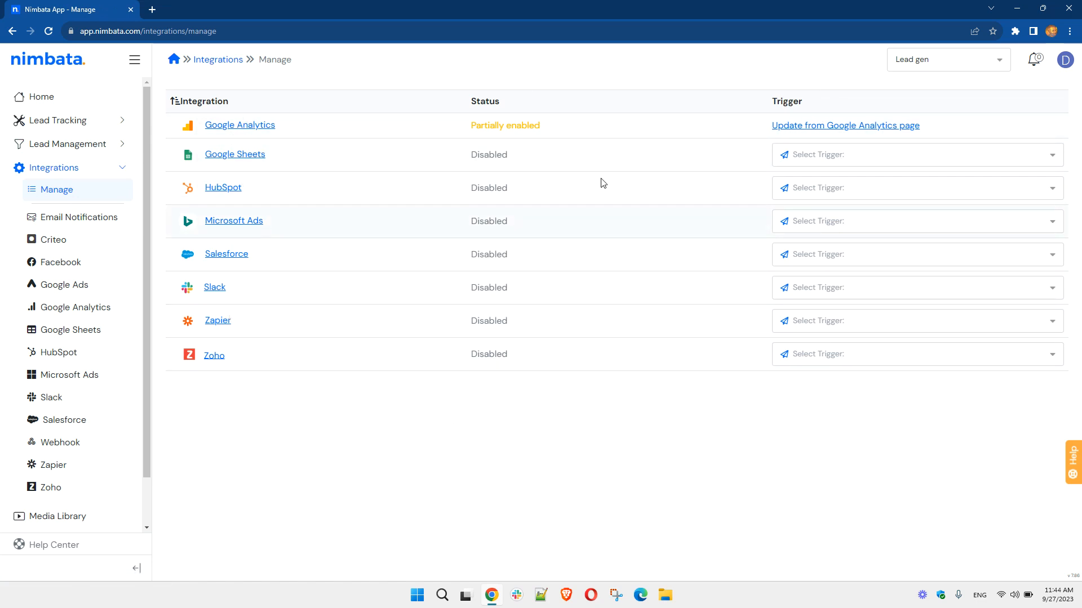
left_click(918, 154)
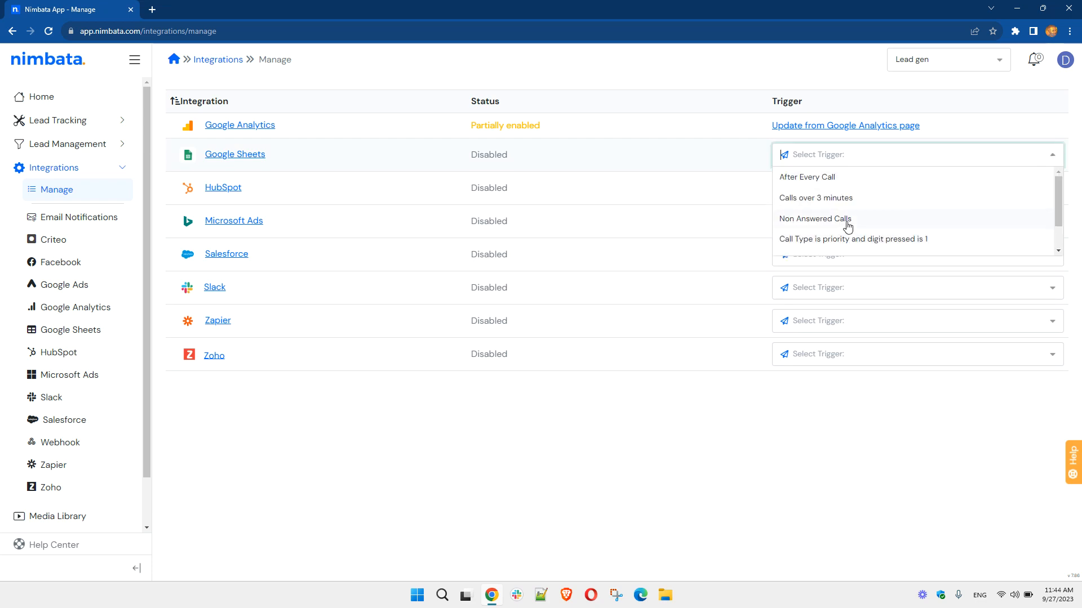
left_click(864, 286)
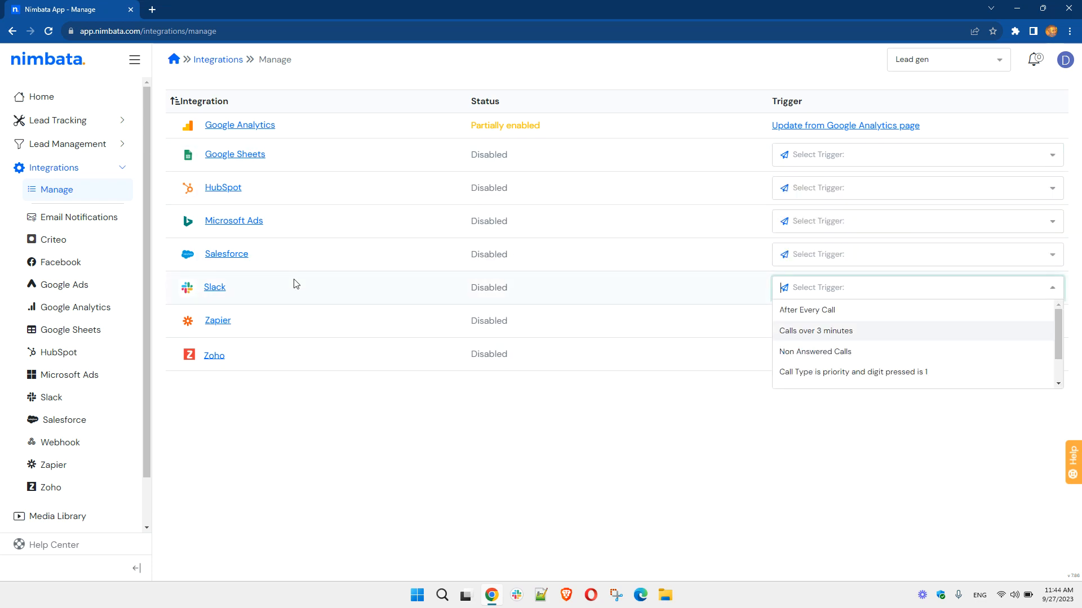
left_click(803, 475)
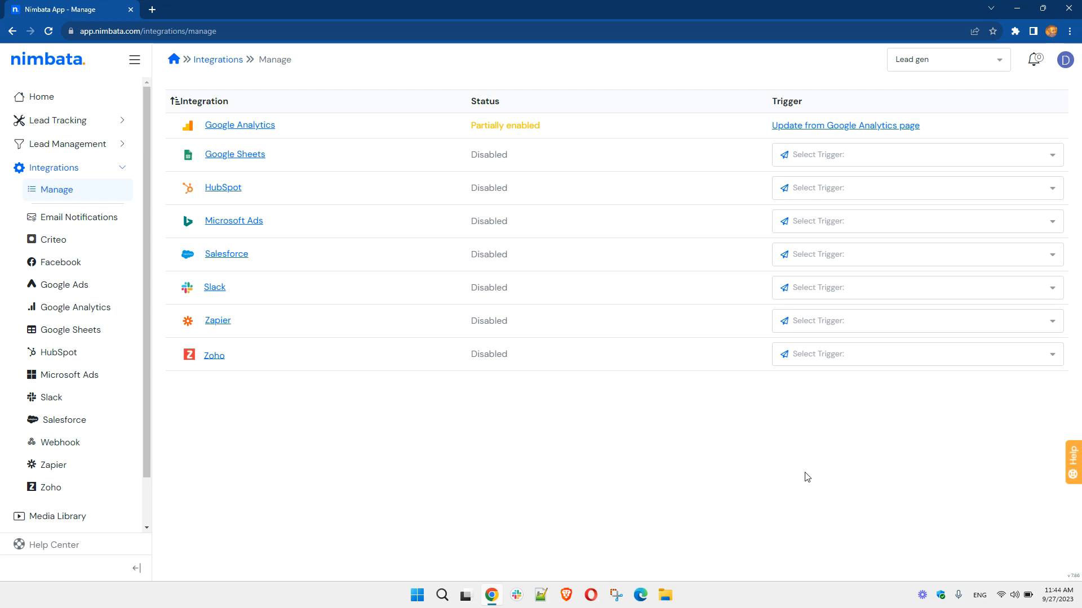